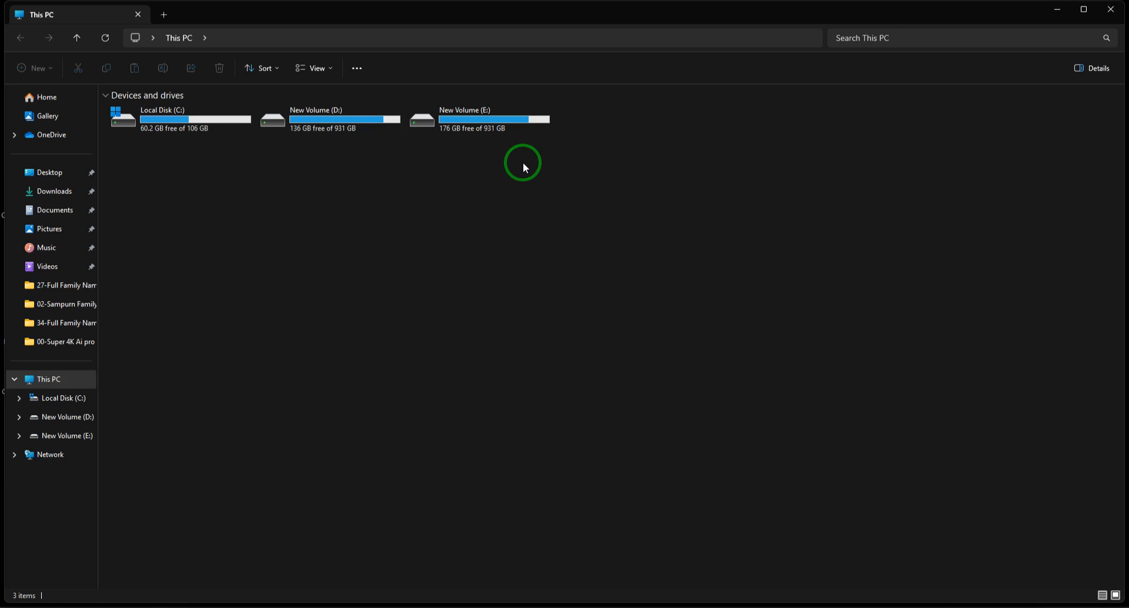
left_click(465, 116)
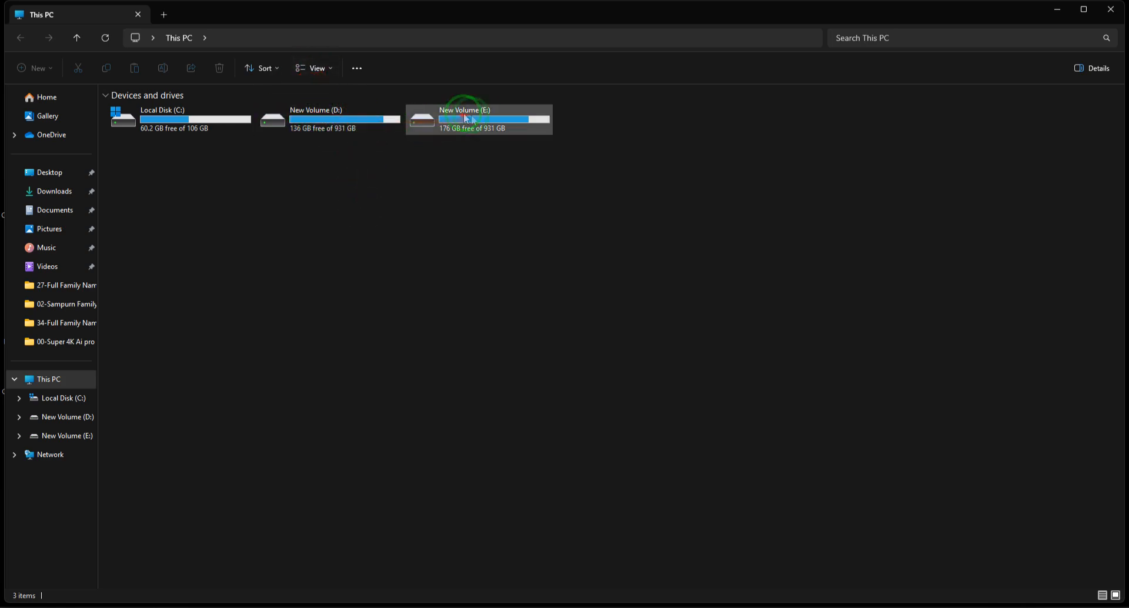
left_click(332, 115)
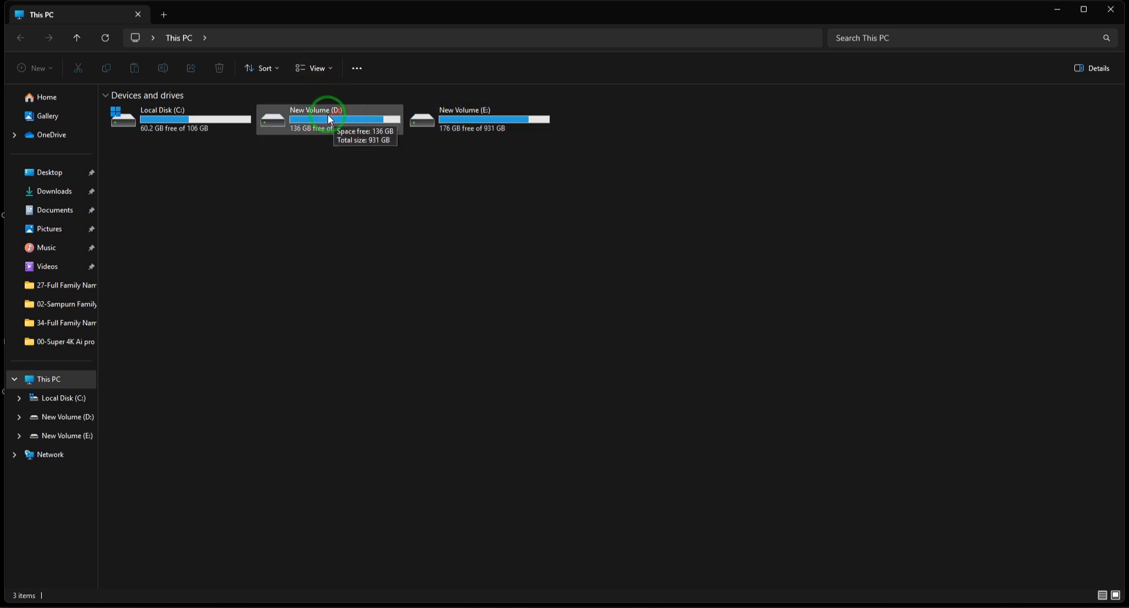
left_click(471, 113)
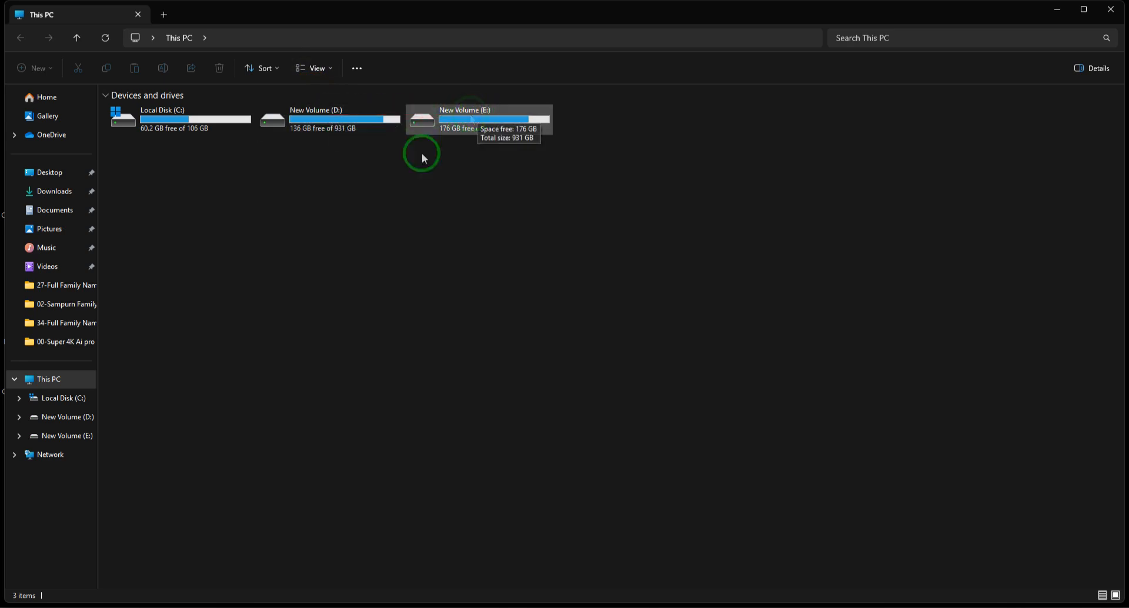
left_click(329, 126)
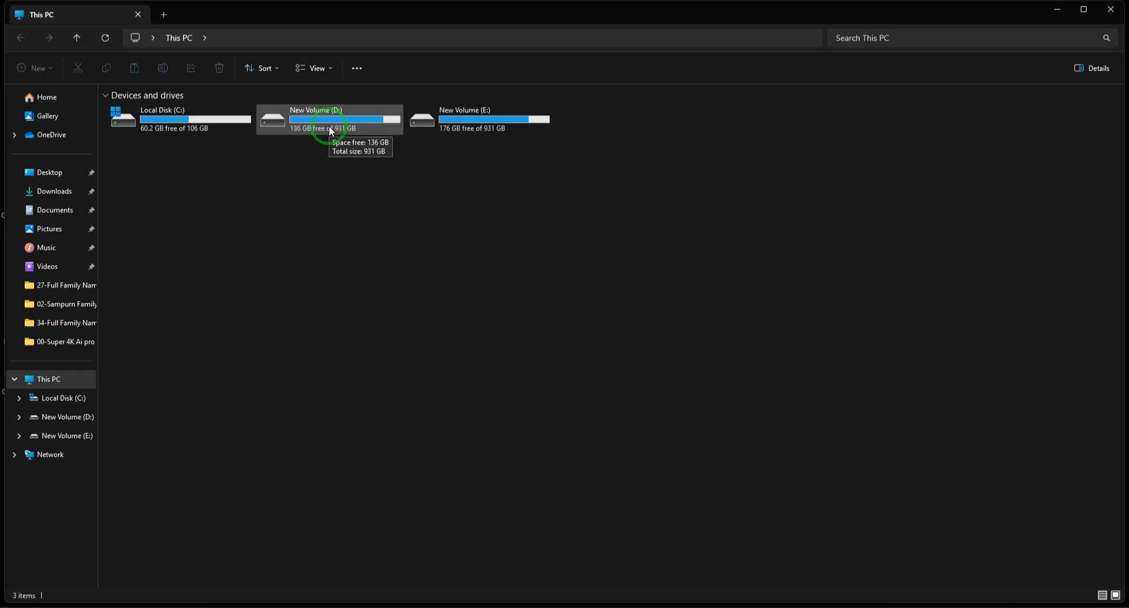
Try to rename the New Volume (D:) drive to "f" and cancel the administrator permission request.
right_click(325, 111)
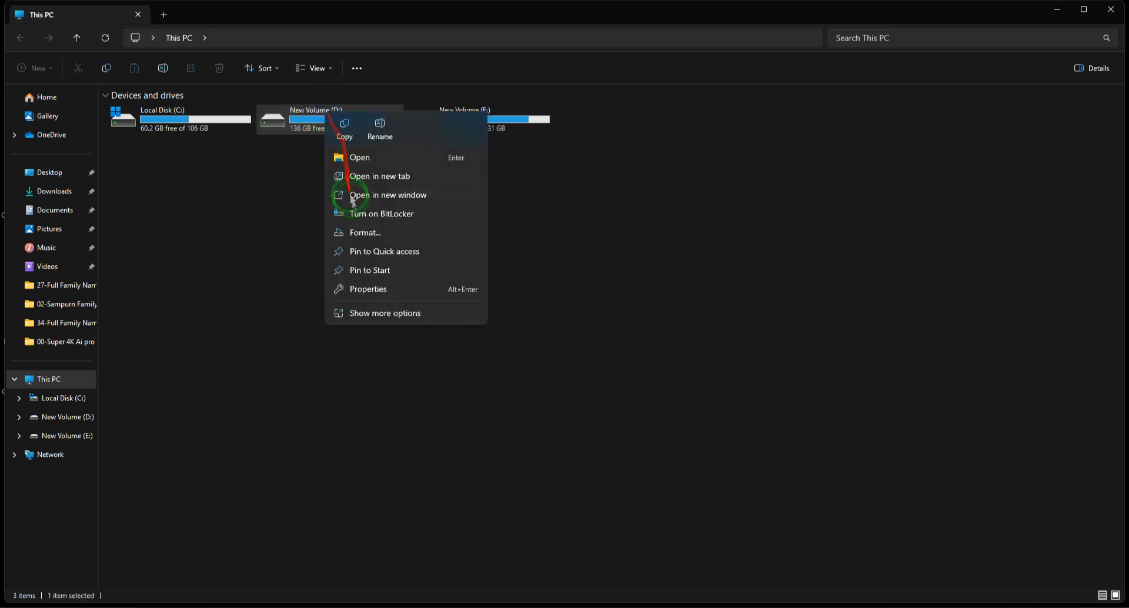
left_click(380, 130)
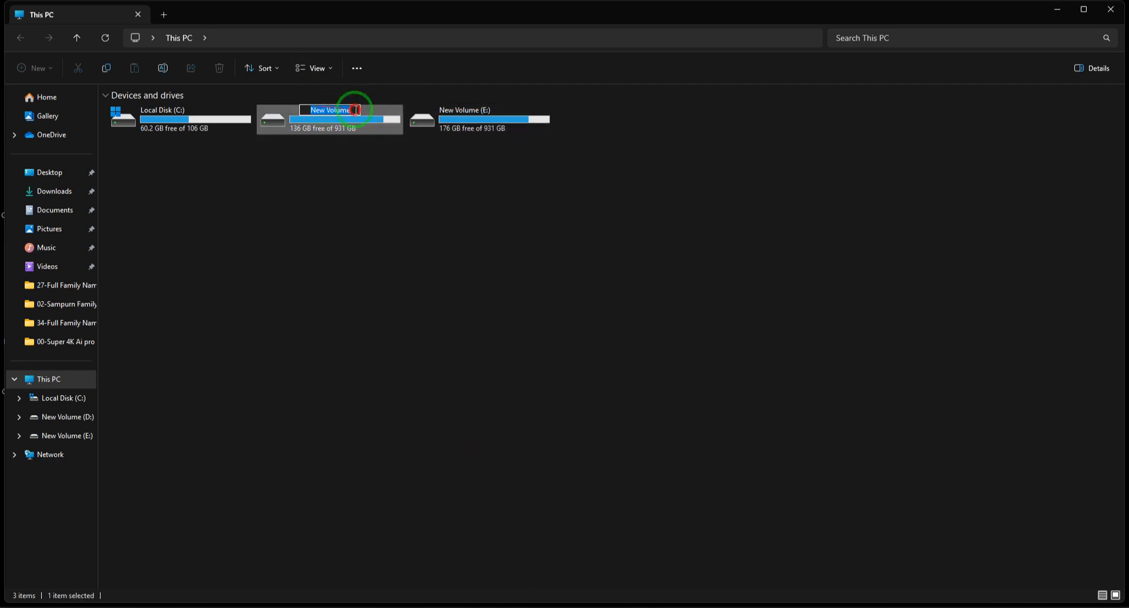
type("d")
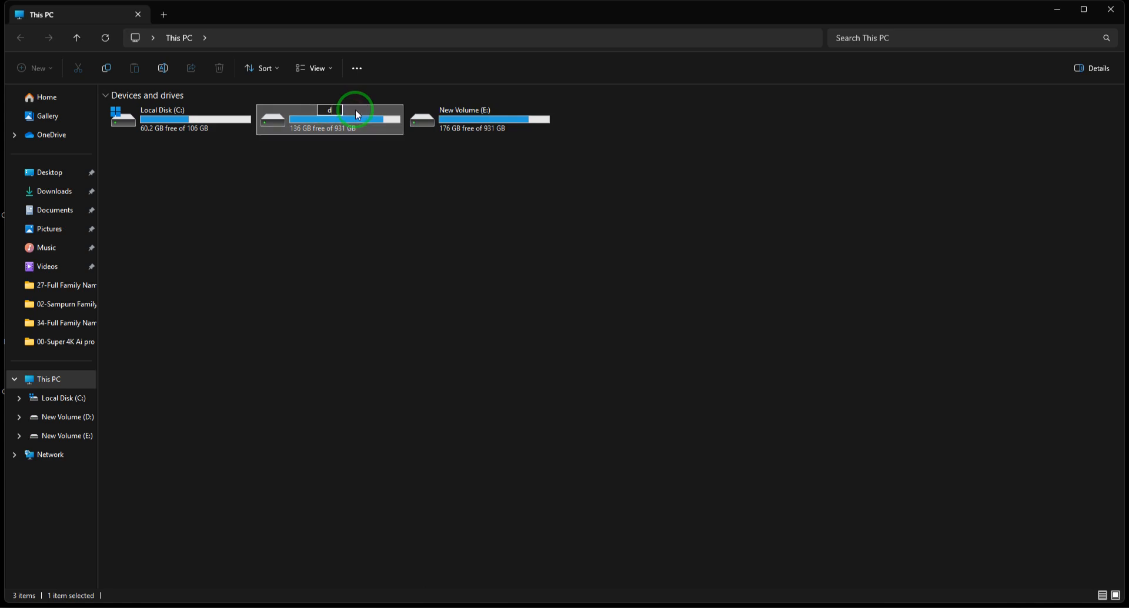
key("BackSpace")
type("f")
left_click(397, 230)
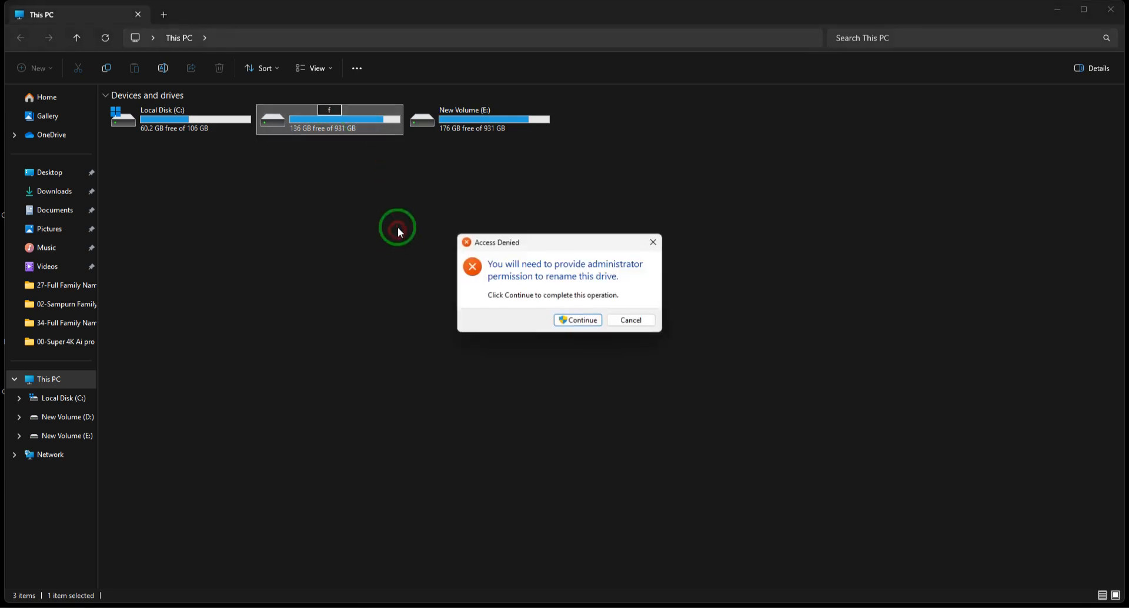
left_click(637, 322)
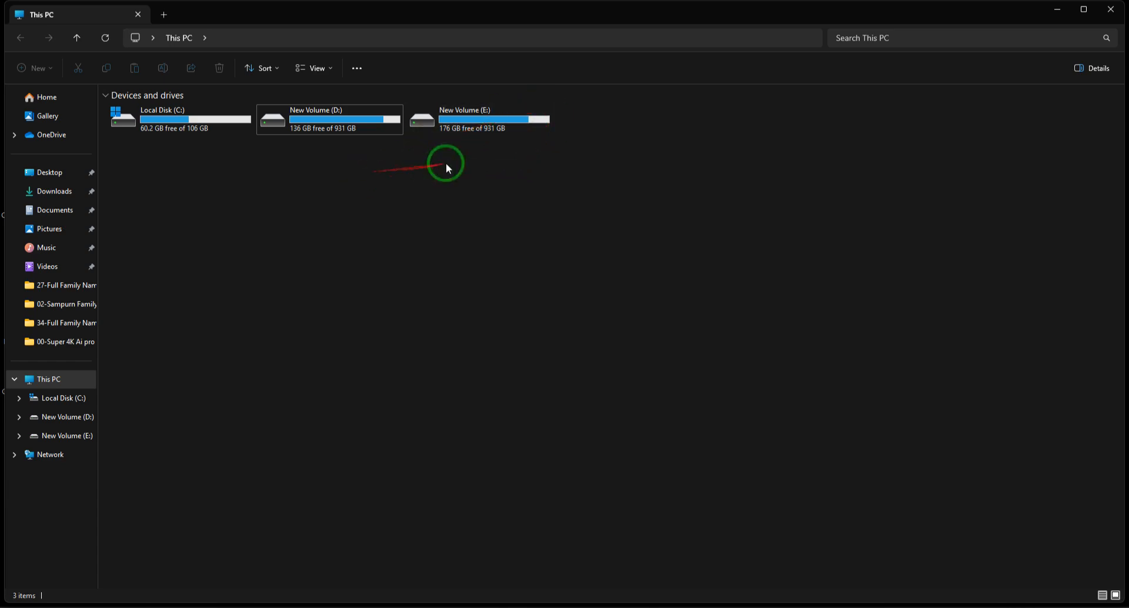
Open the New Volume (E:) drive, highlight its Super 4K Ai Pro folders and return to This PC.
left_click(475, 111)
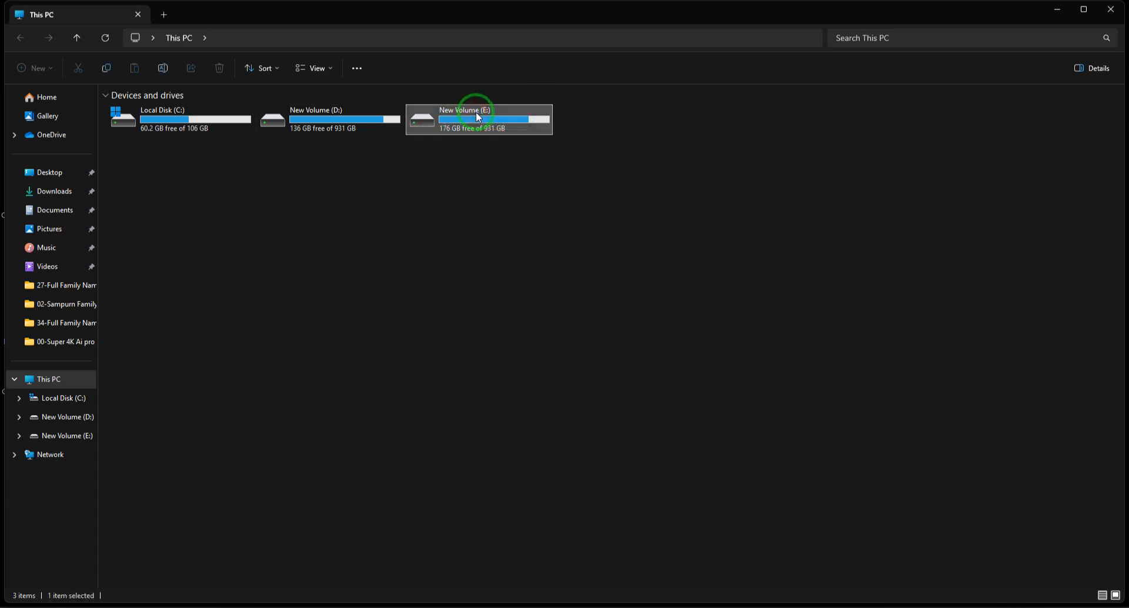
double_click(468, 117)
left_click_drag(552, 251, 139, 118)
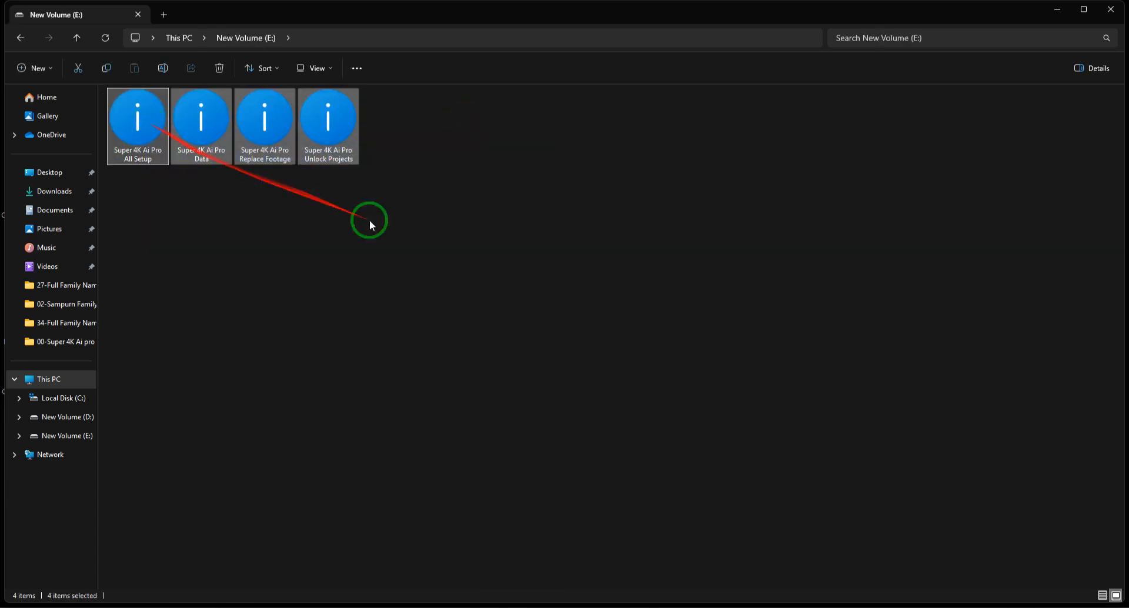
left_click(355, 189)
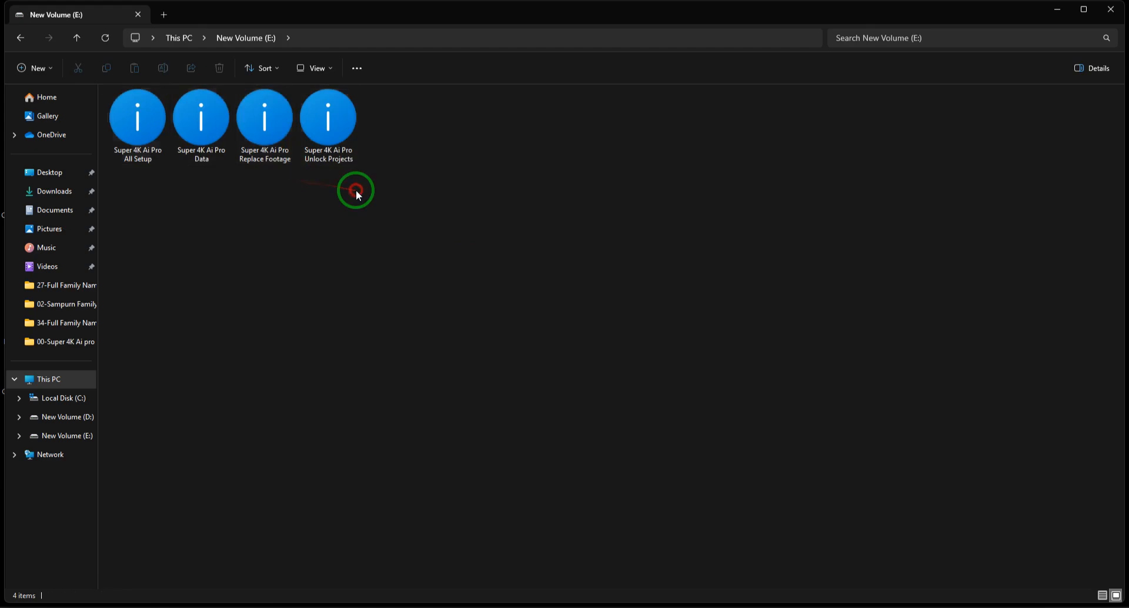
left_click(20, 38)
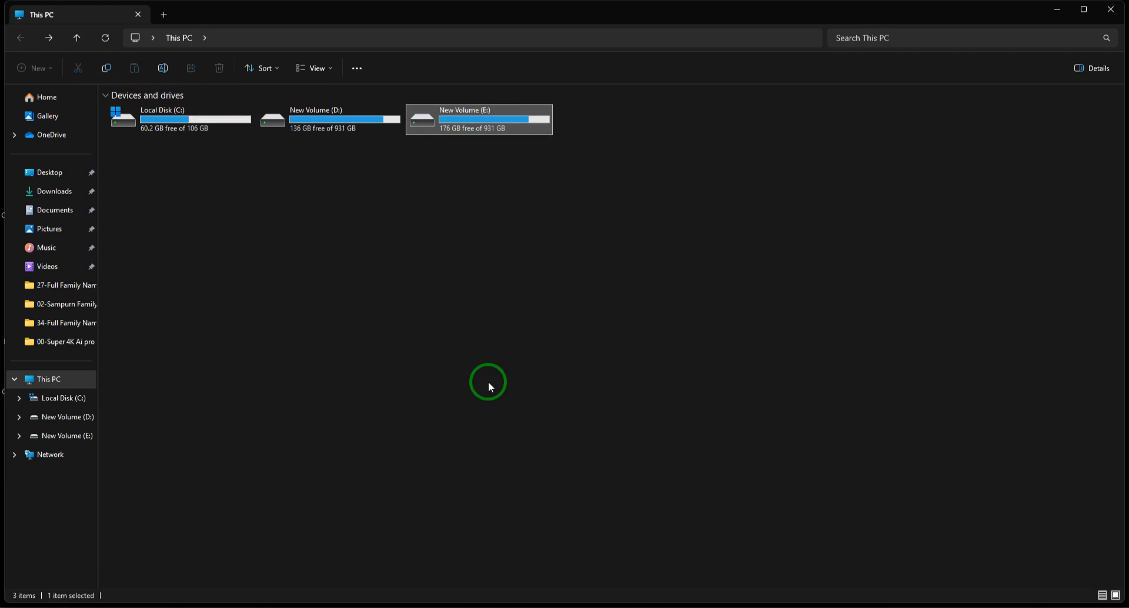
Open the New Volume (D:) drive, highlight only its Super 4K Ai Pro folders and return to This PC.
double_click(330, 112)
left_click_drag(500, 297, 144, 240)
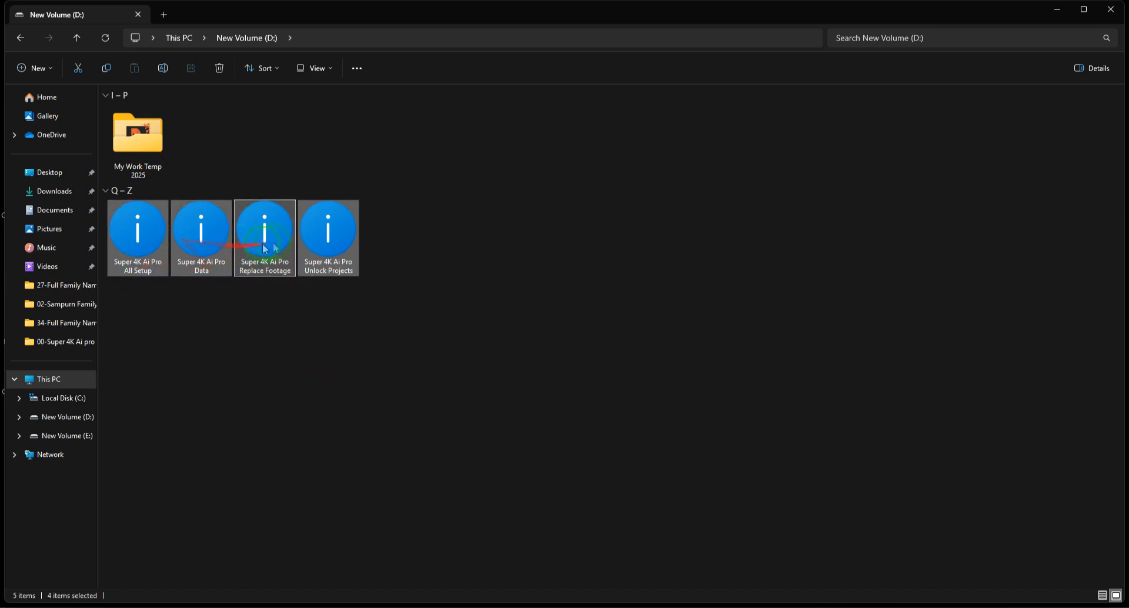
left_click(21, 37)
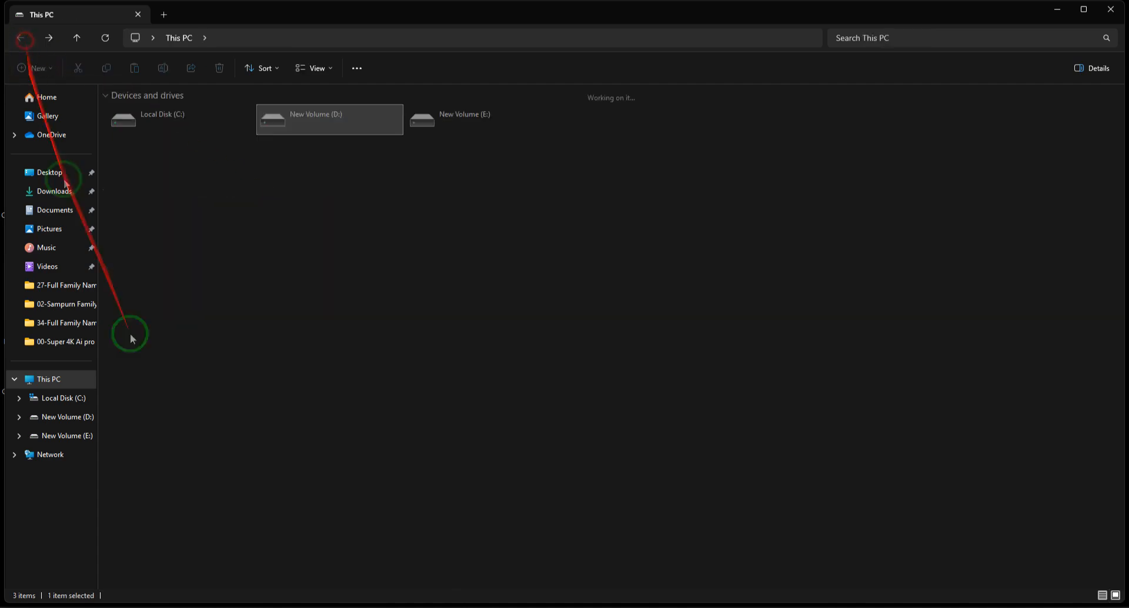
Examine the 01-Bhakti Data subfolders under Super 4K Ai Pro Data\01-Wedding Program Data on D:, and return to the drive's root.
double_click(329, 117)
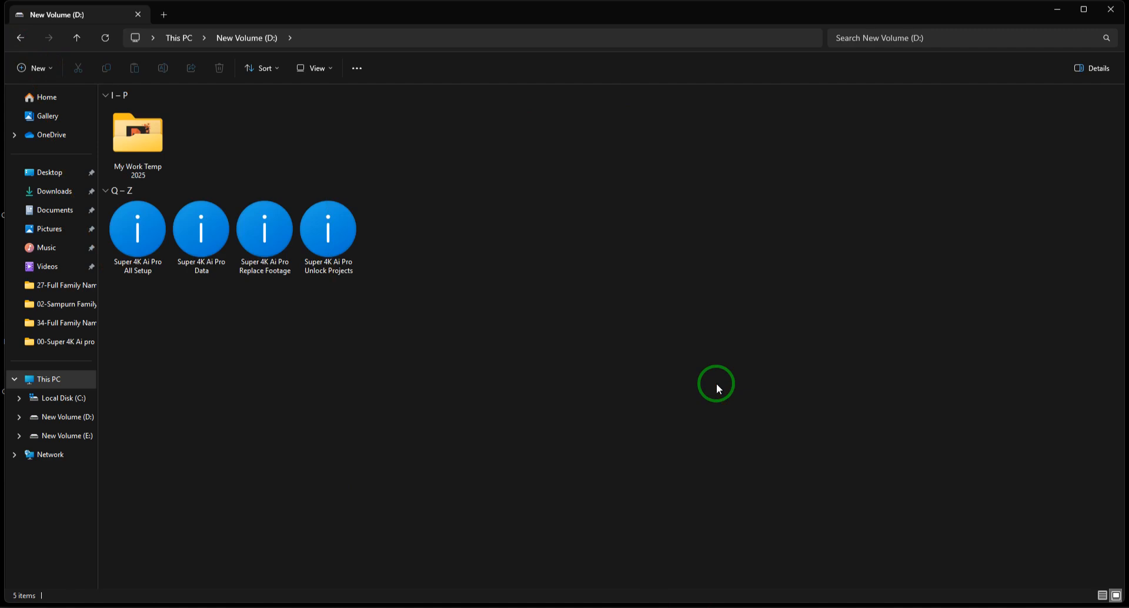
double_click(201, 232)
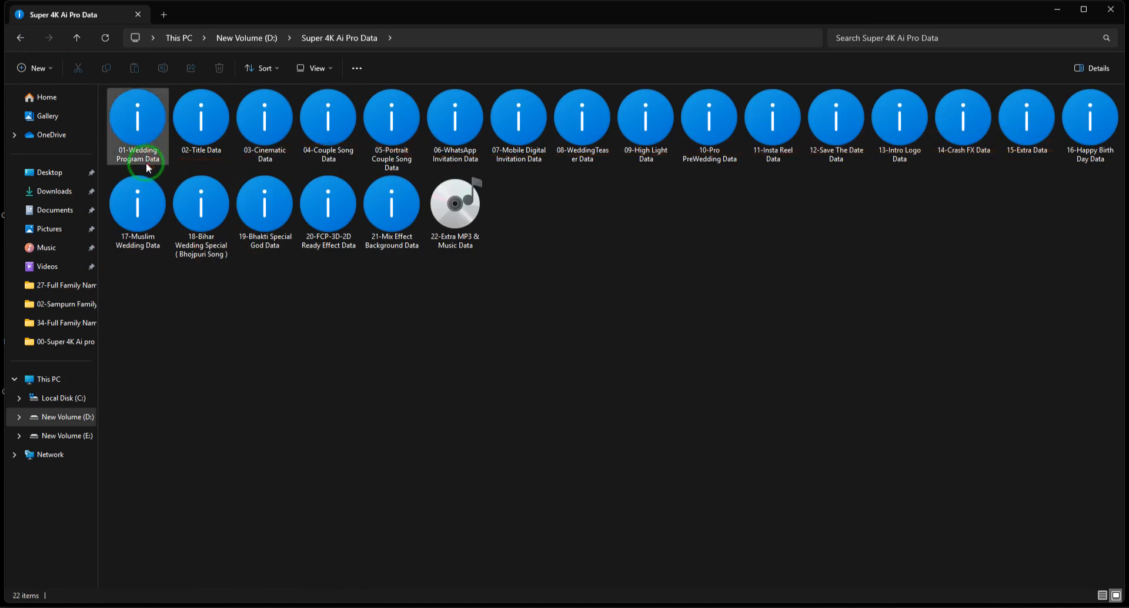
double_click(150, 113)
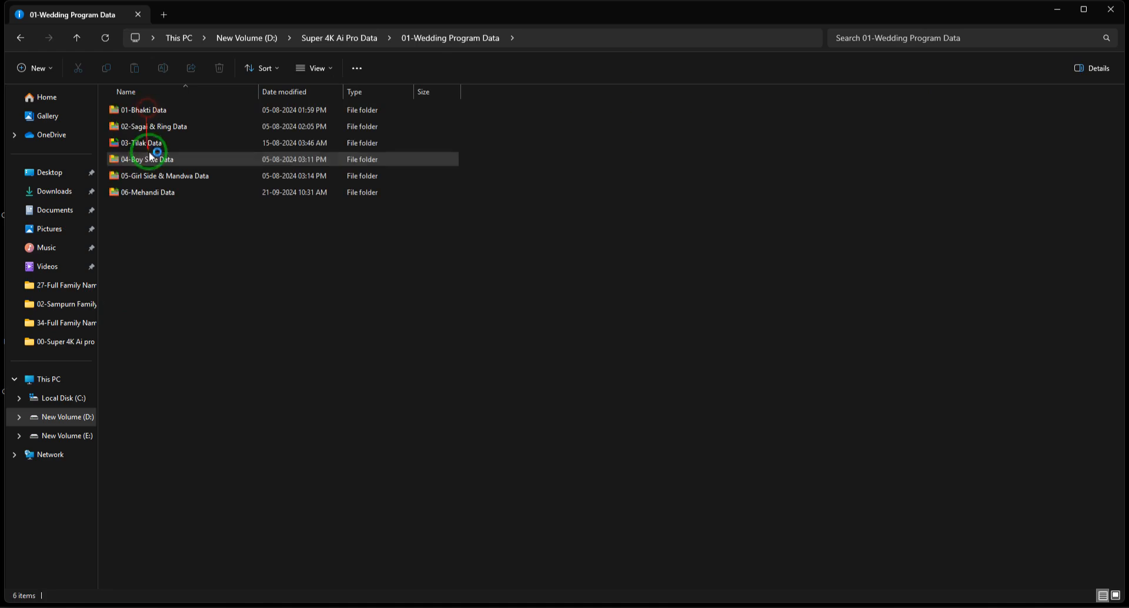
left_click(183, 111)
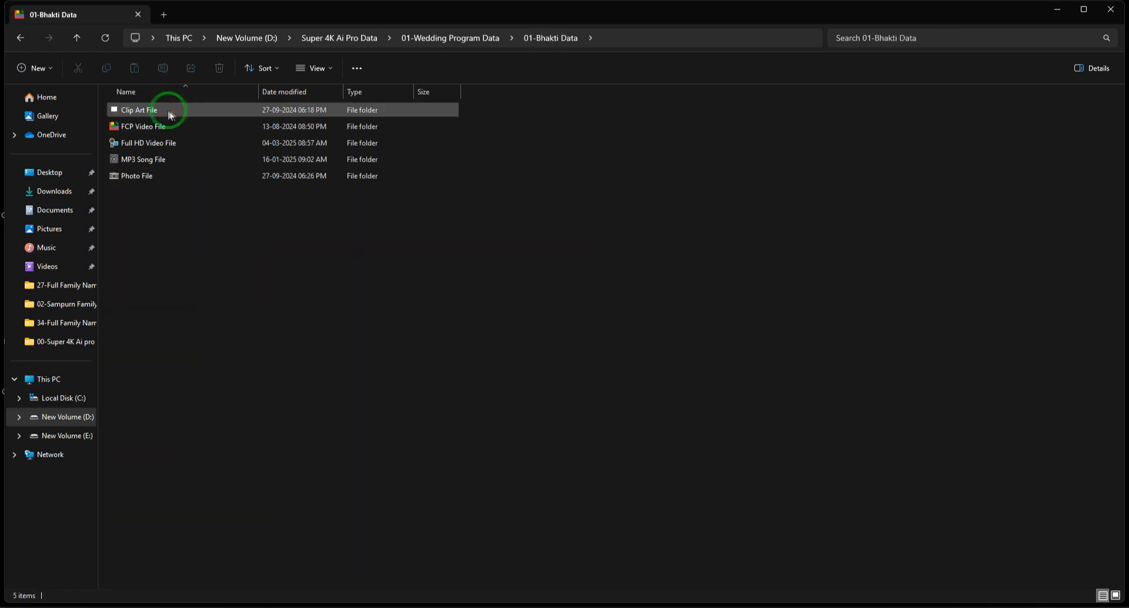
left_click(151, 124)
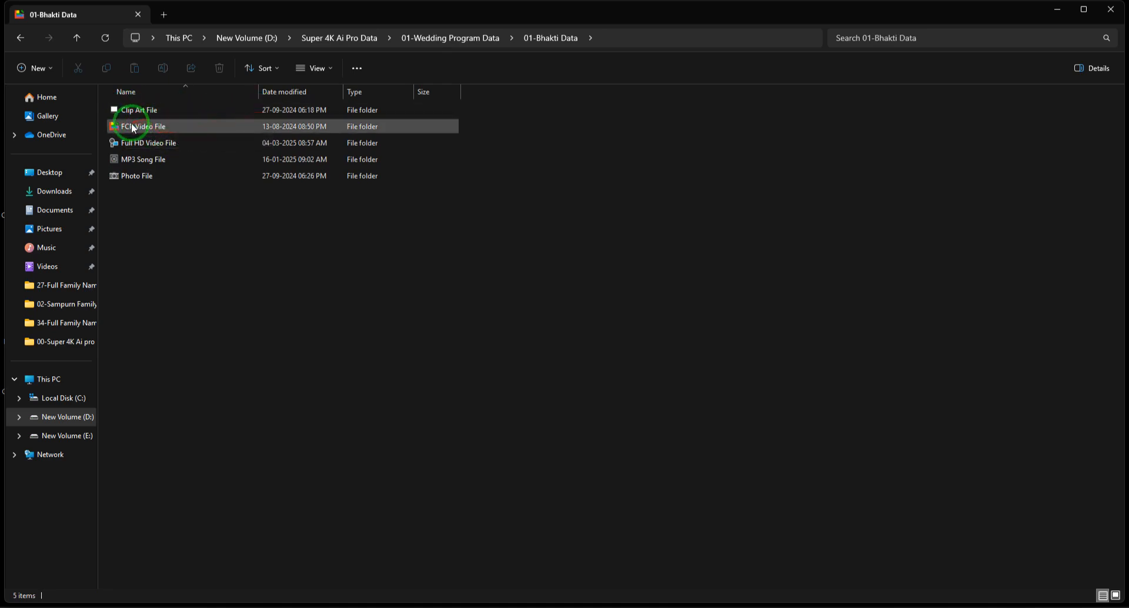
left_click_drag(554, 305, 171, 113)
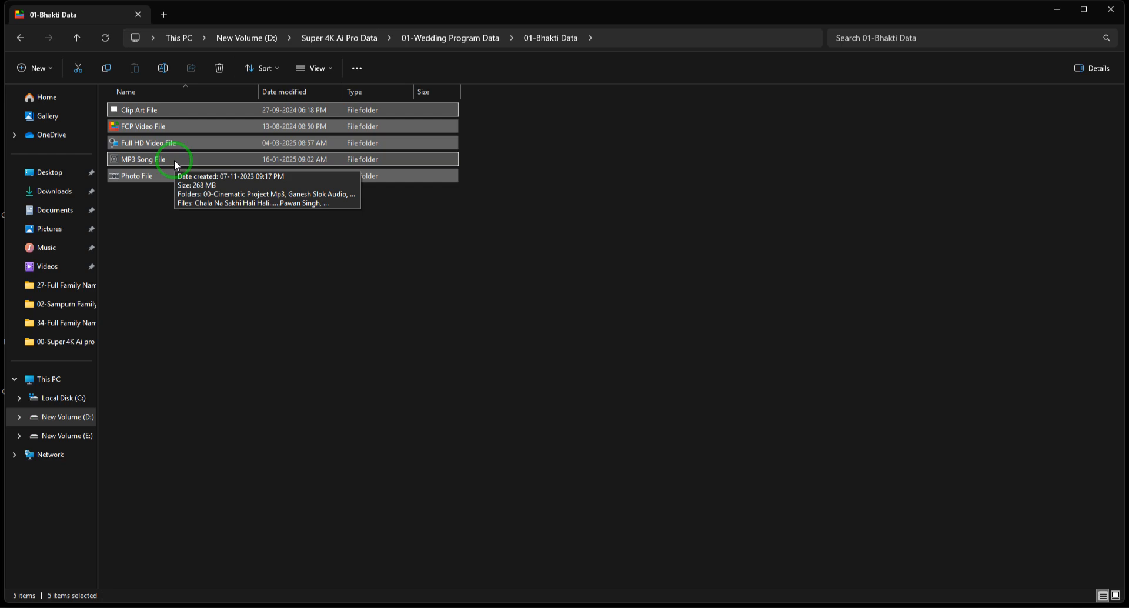
left_click(19, 40)
left_click(19, 40)
left_click(19, 40)
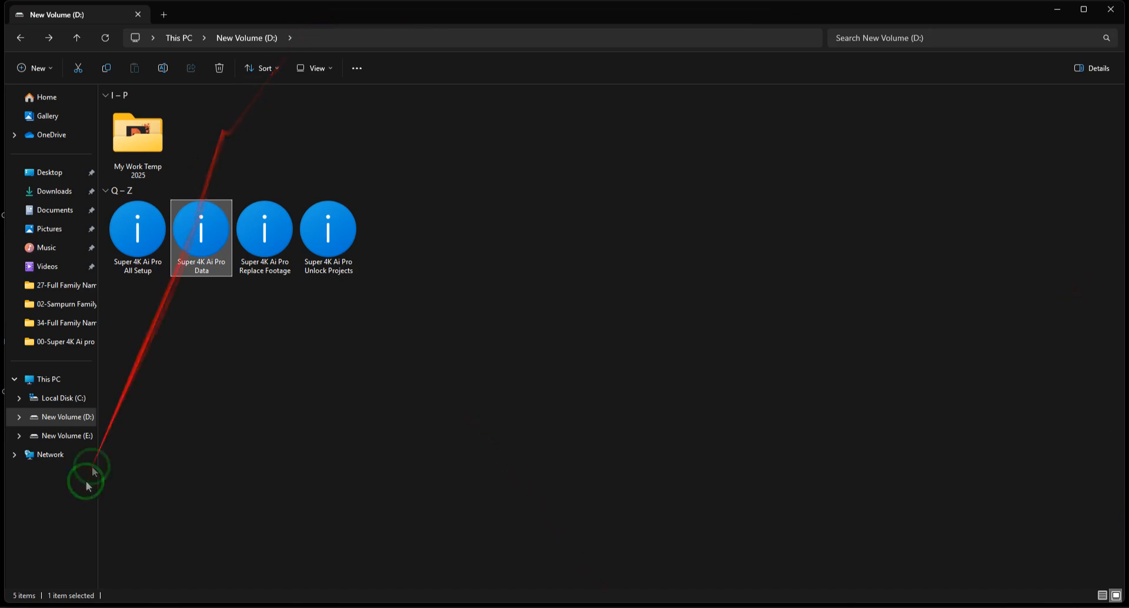
Examine the project folders in Super 4K Ai Pro Unlock Projects on the E: drive and return to This PC.
left_click(51, 379)
left_click(453, 120)
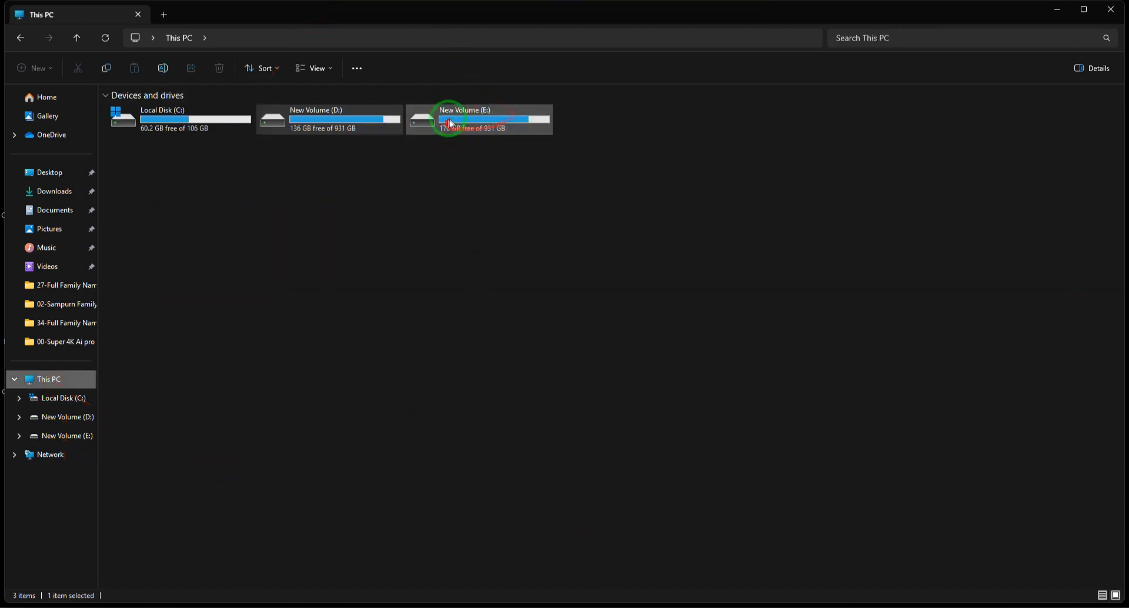
double_click(453, 120)
left_click(324, 121)
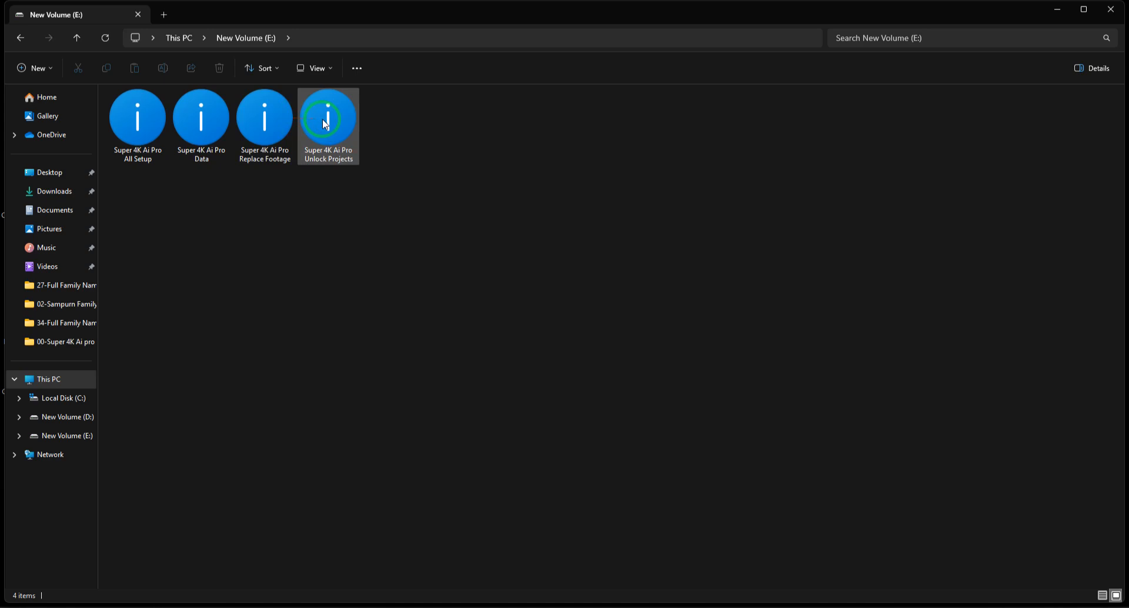
double_click(325, 122)
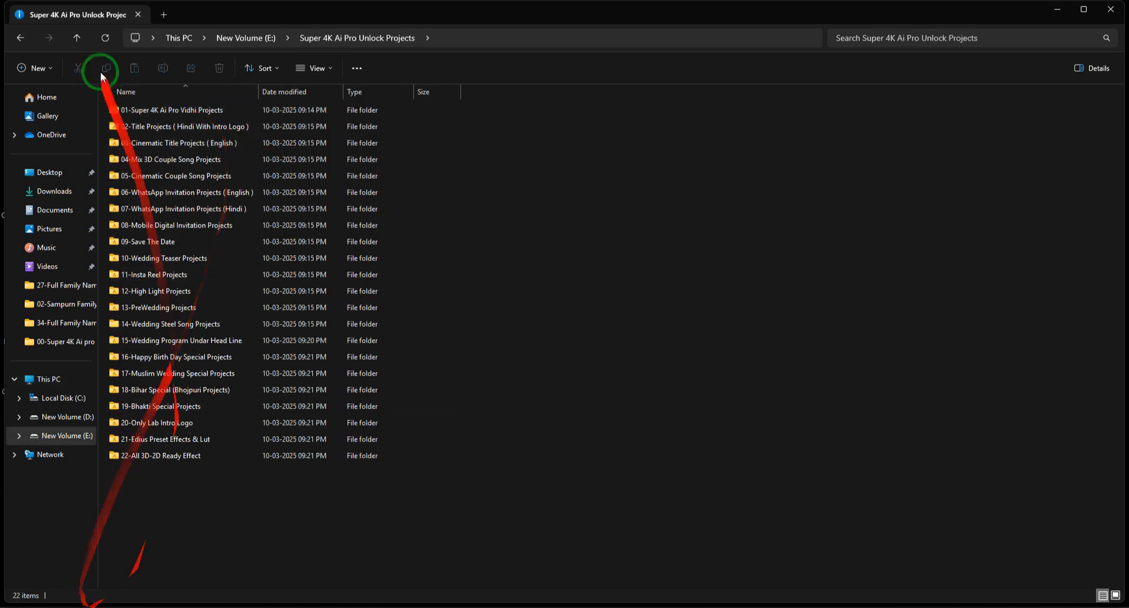
left_click(21, 39)
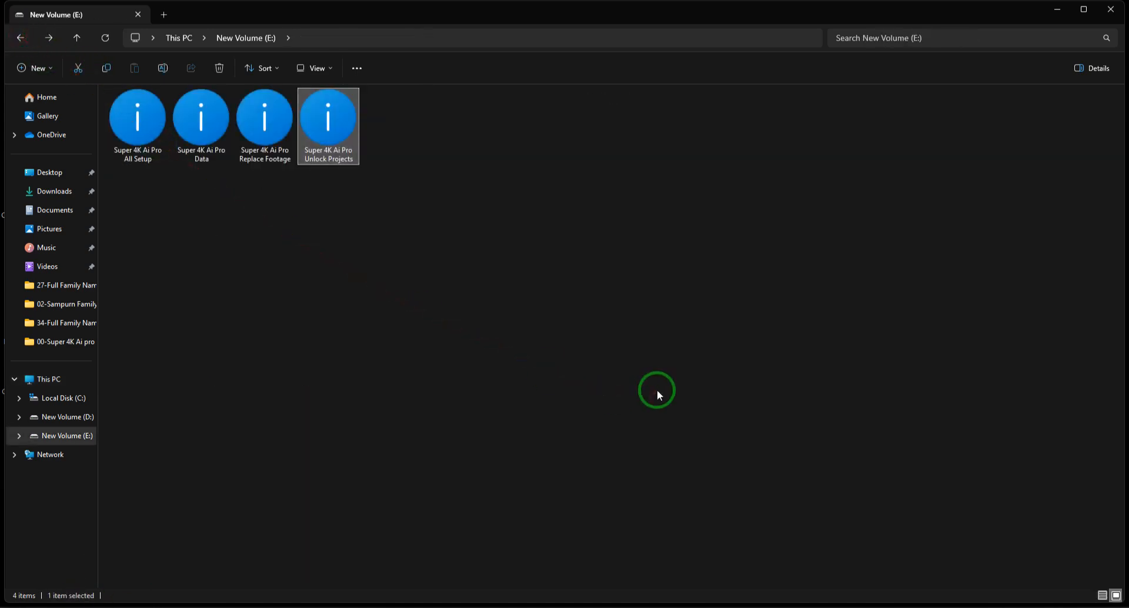
left_click(22, 38)
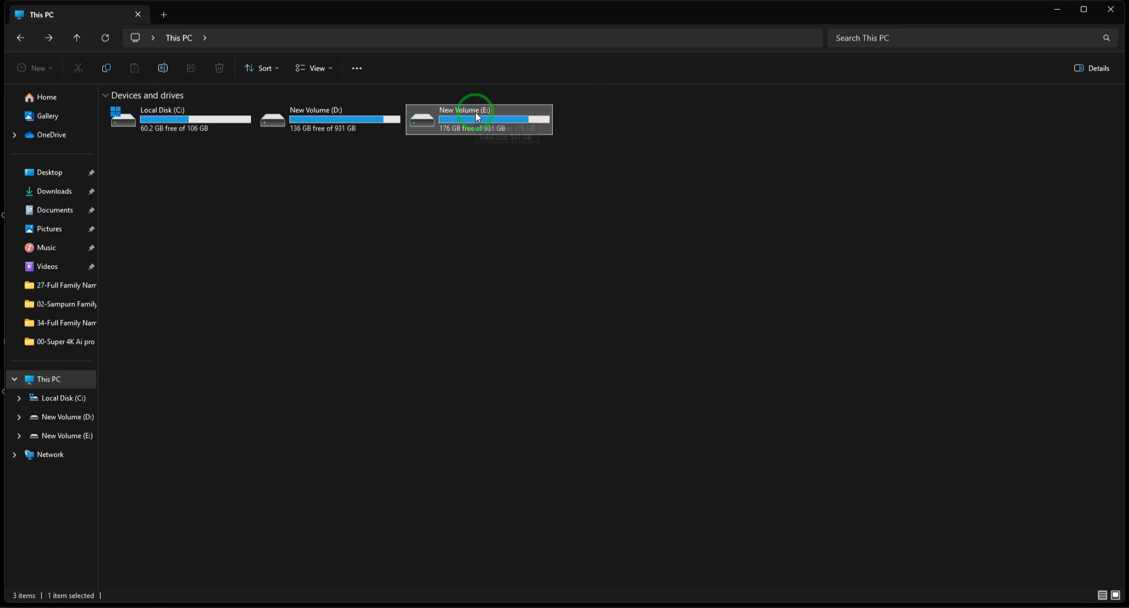
Look over the contents of the New Volume (E:) drive and return to This PC.
mouse_move(481, 114)
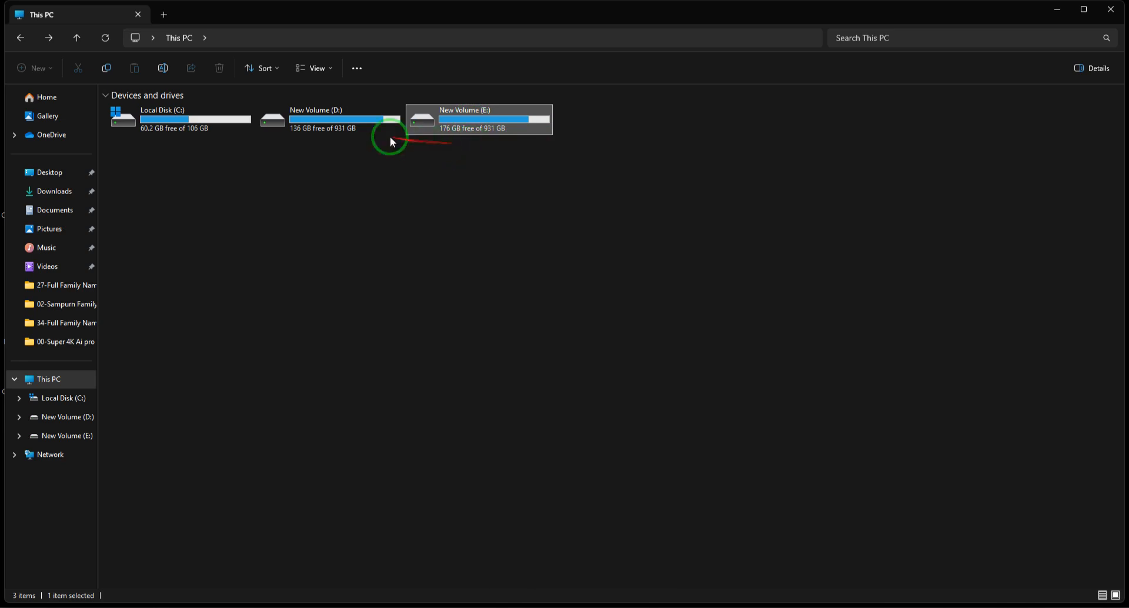
double_click(489, 115)
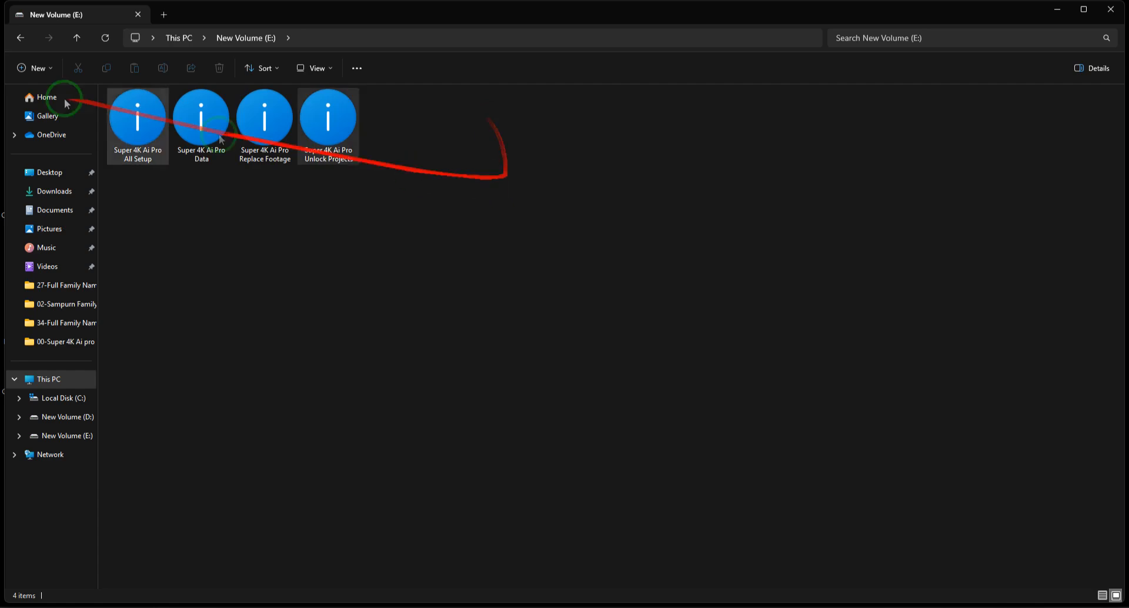
left_click(21, 38)
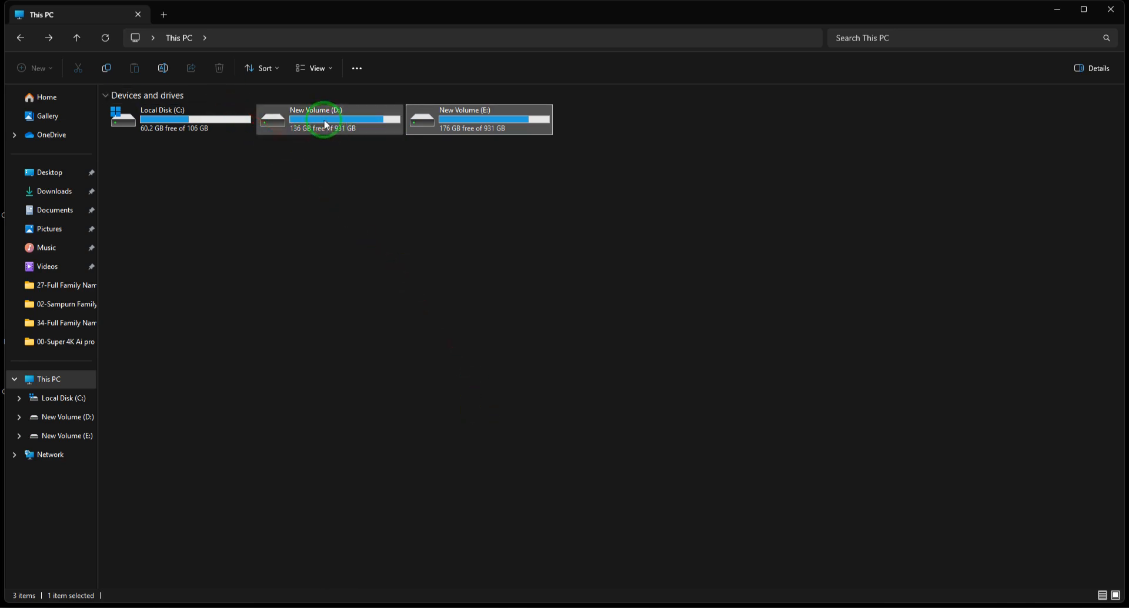
Open the New Volume (D:) drive, highlight everything in it including My Work Temp 2025, and return to This PC.
double_click(348, 110)
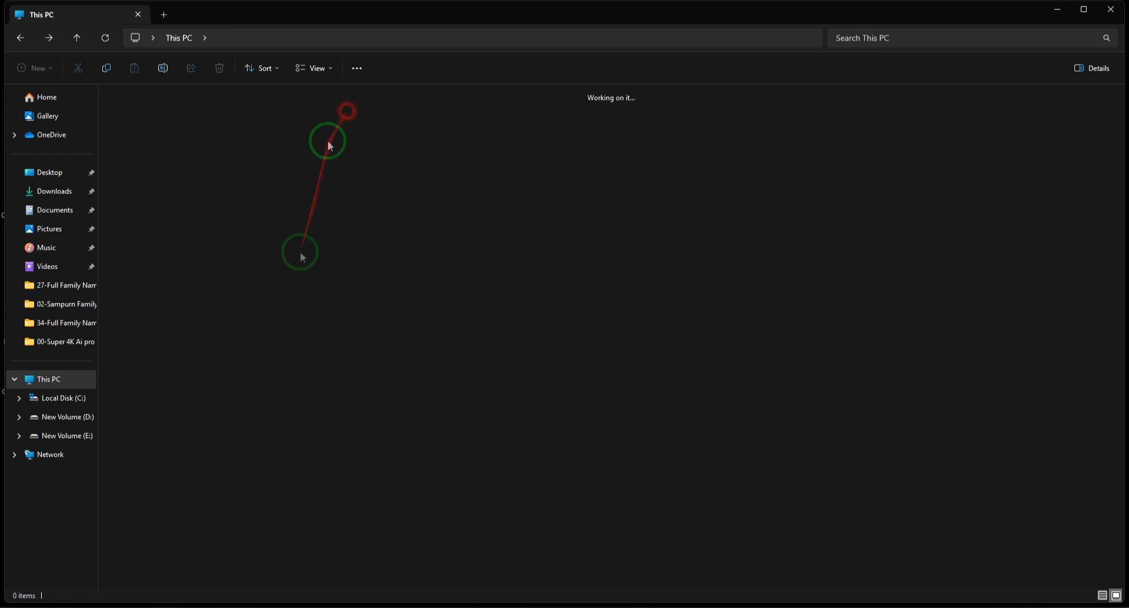
left_click_drag(531, 350, 124, 125)
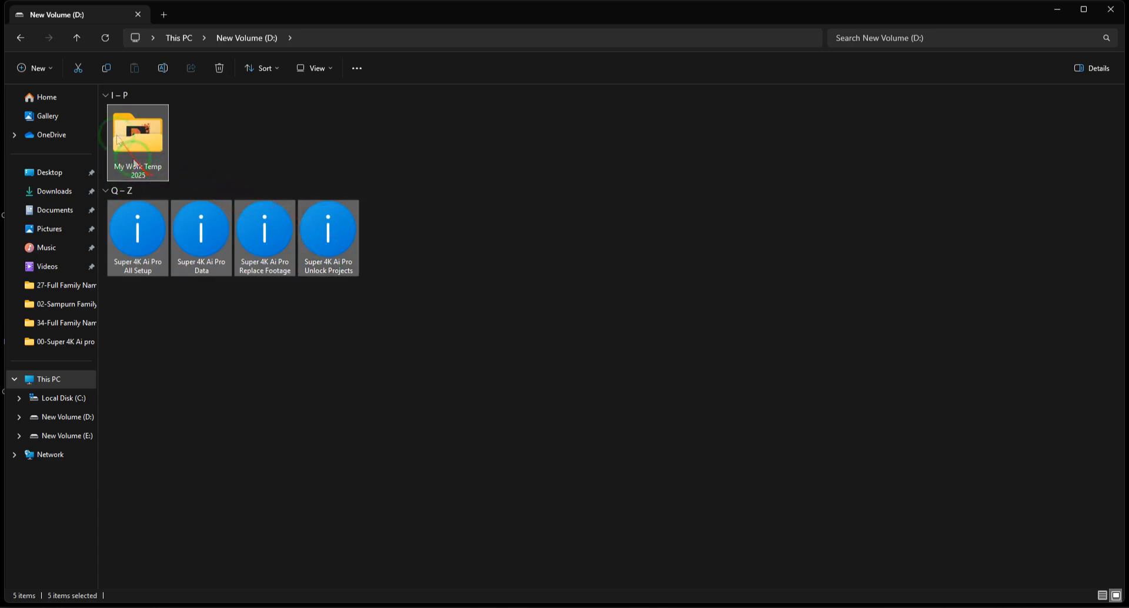
left_click(19, 29)
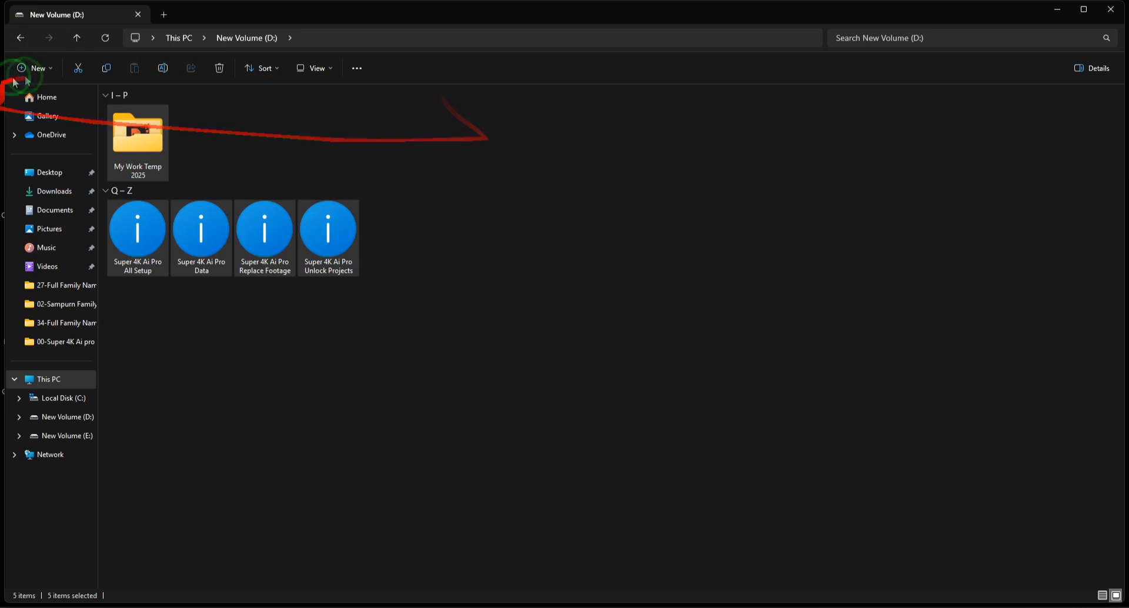
left_click(22, 38)
Reopen the New Volume (E:) drive, highlight all its folders and go back to This PC.
double_click(503, 120)
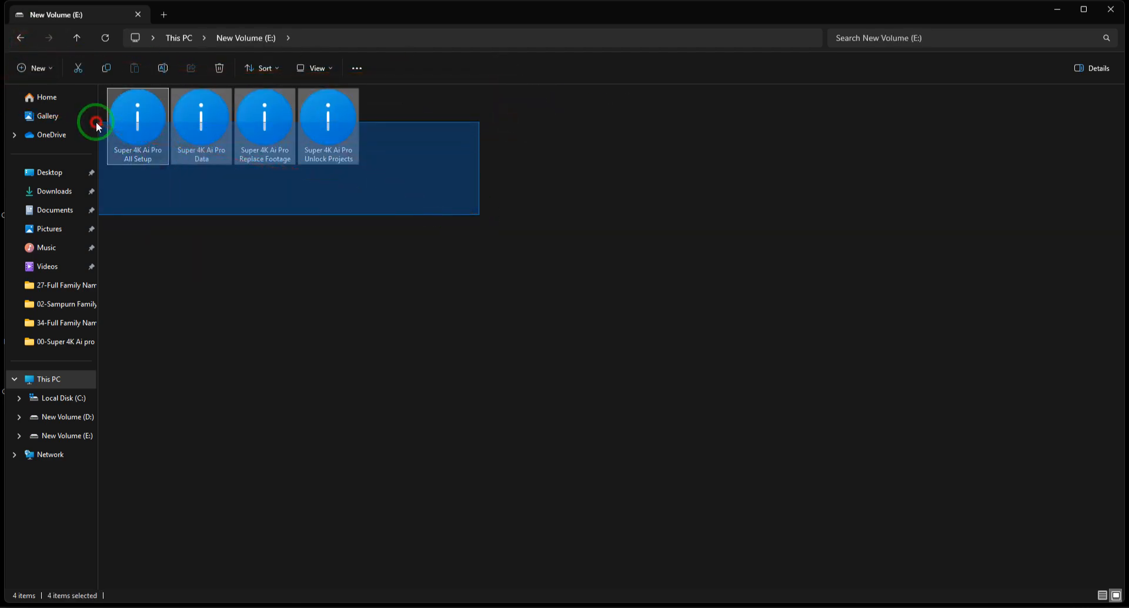
left_click_drag(97, 124, 100, 122)
left_click(20, 37)
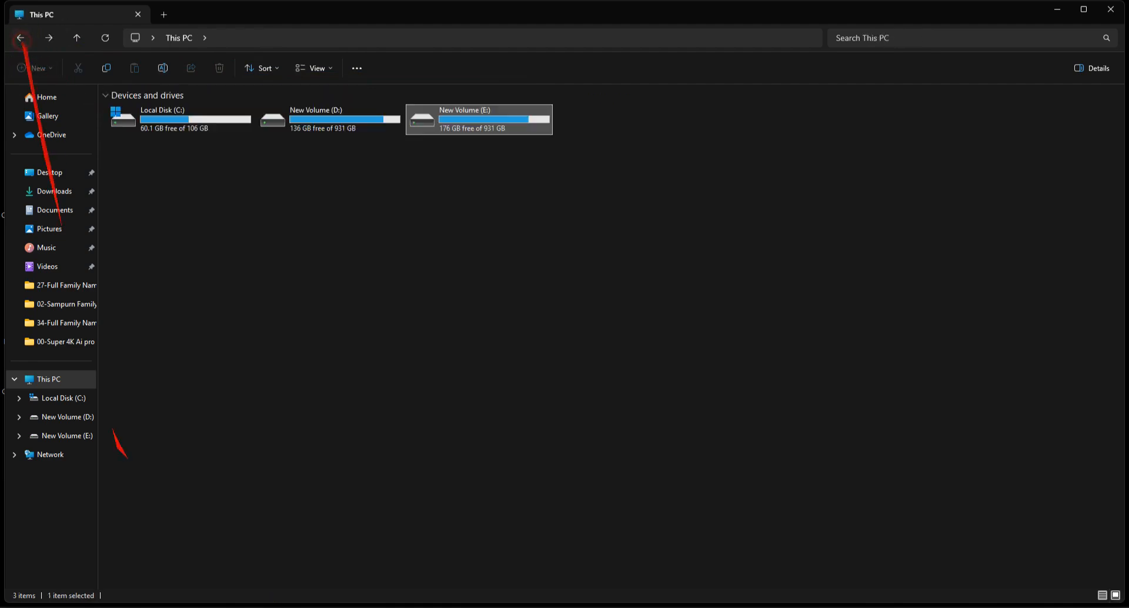
Compare the folders on New Volume (E:) and New Volume (D:), return to This PC and minimise the window.
double_click(456, 115)
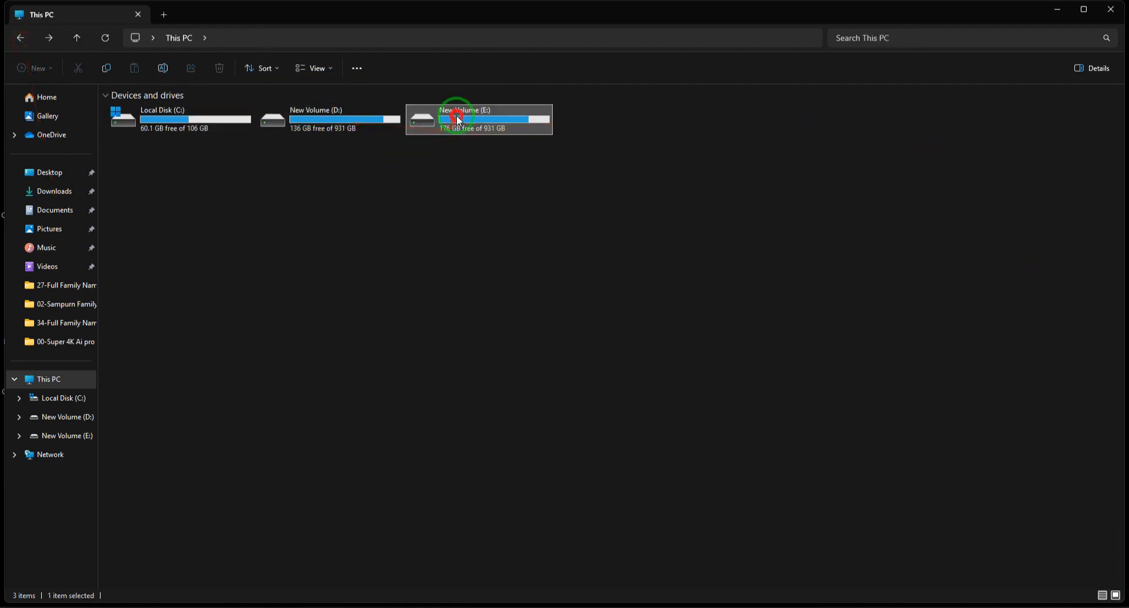
left_click(18, 35)
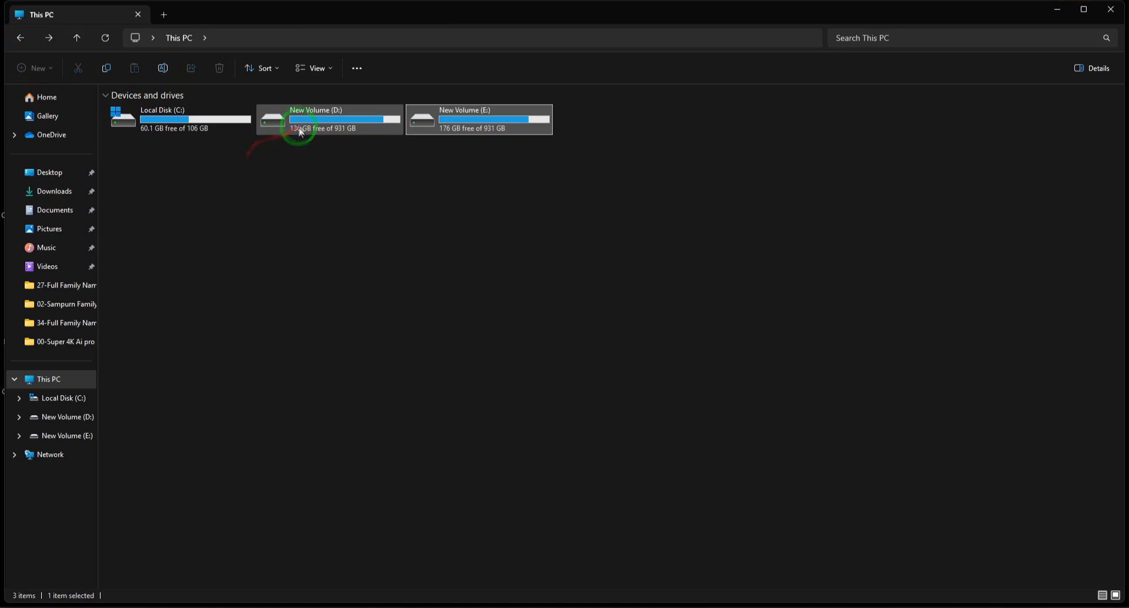
double_click(300, 130)
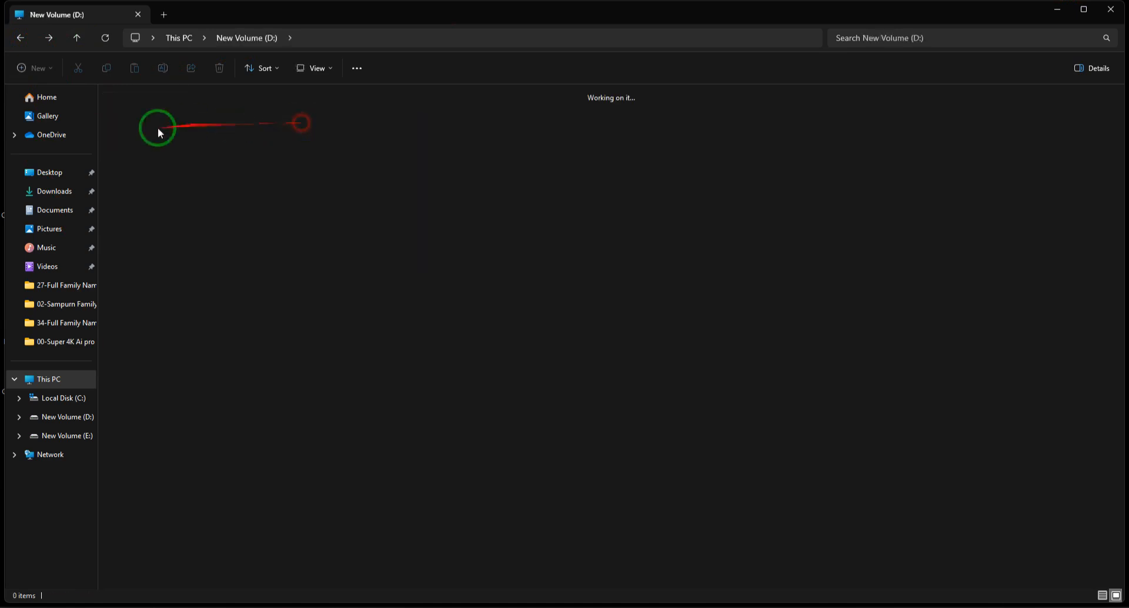
left_click(20, 39)
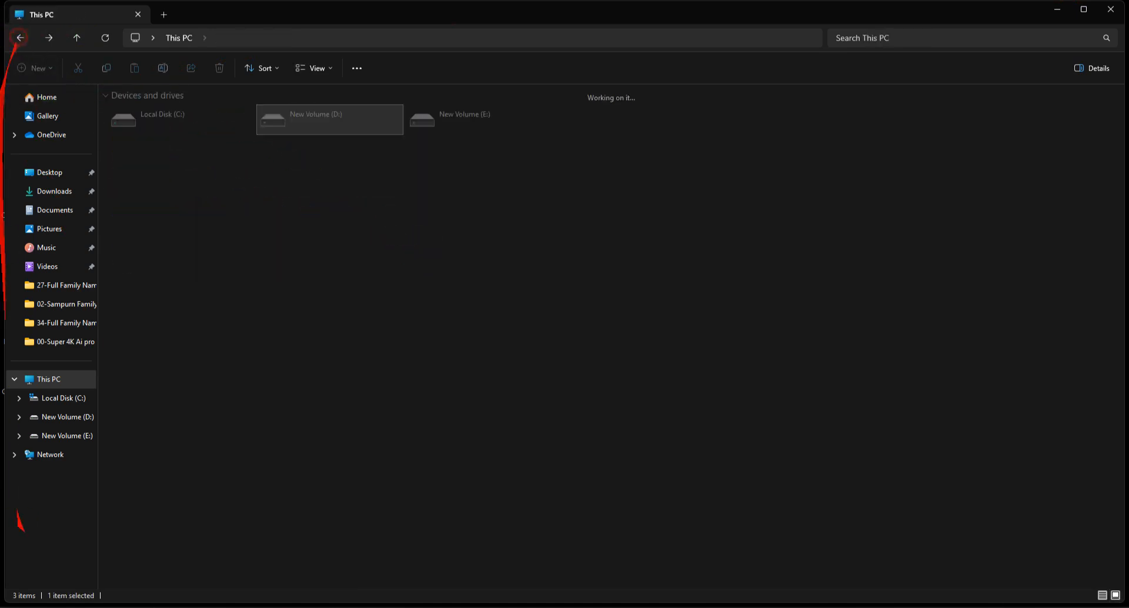
double_click(495, 116)
left_click_drag(521, 206, 150, 93)
left_click(20, 37)
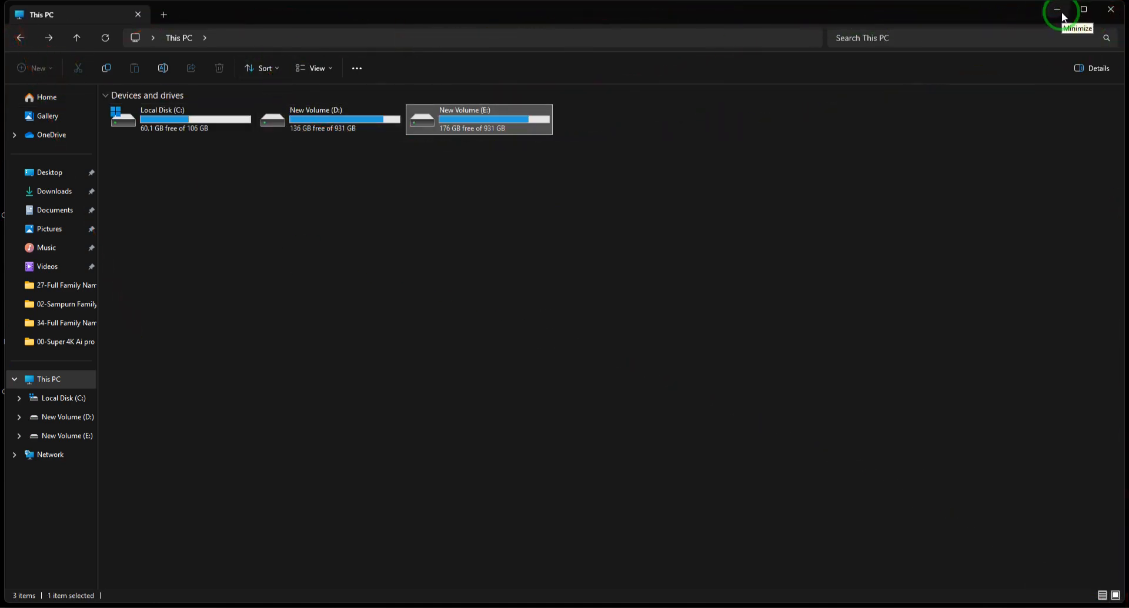
left_click(1064, 17)
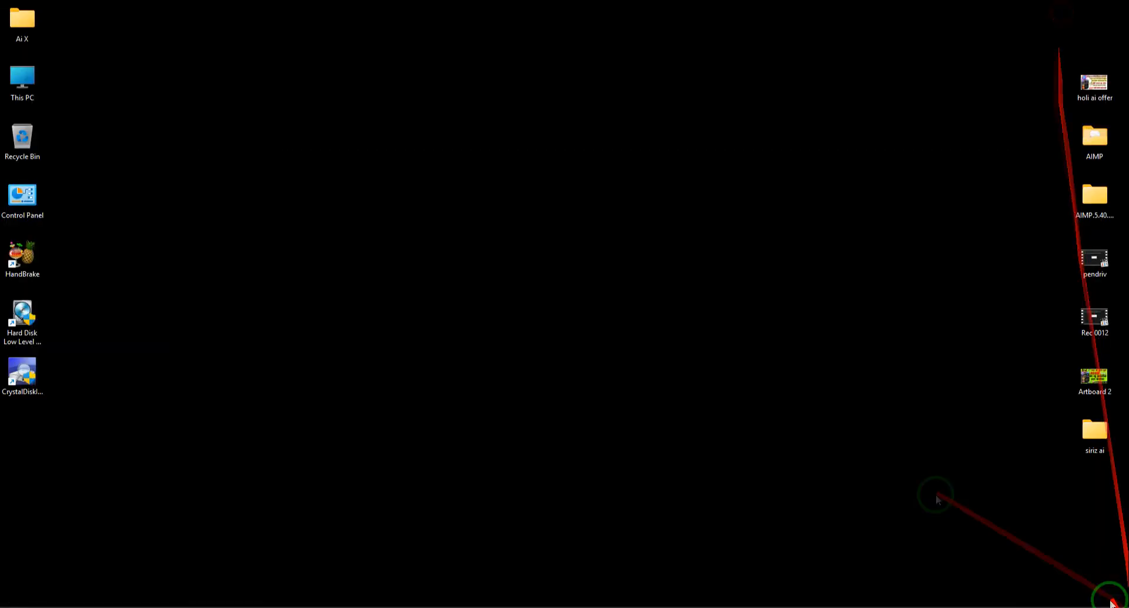
Open the Computer Management console for this computer and move its window towards the middle of the desktop.
right_click(19, 75)
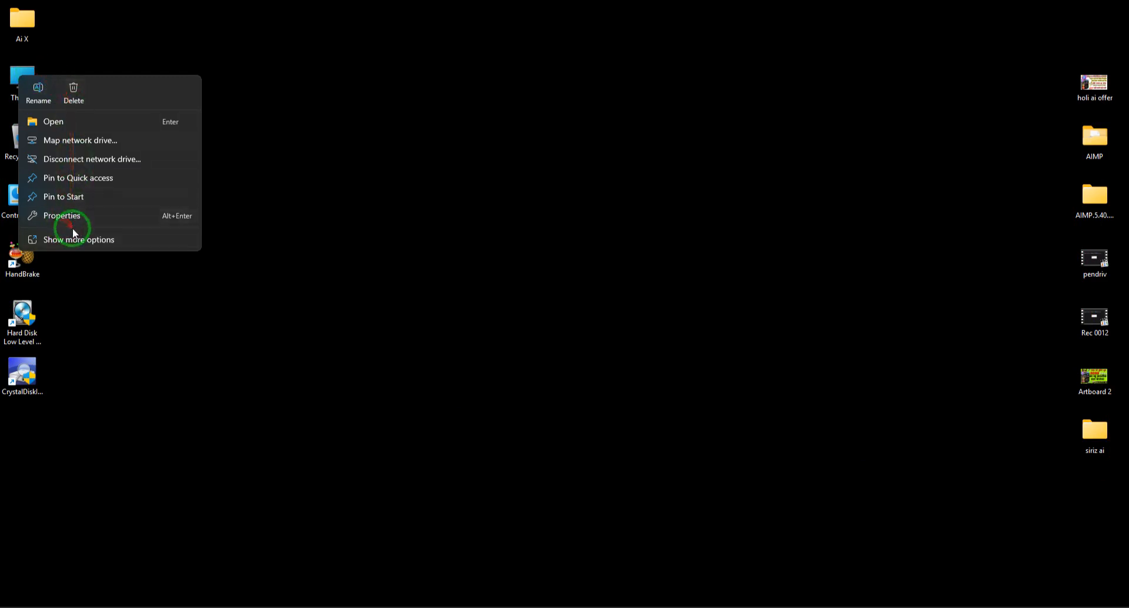
right_click(20, 70)
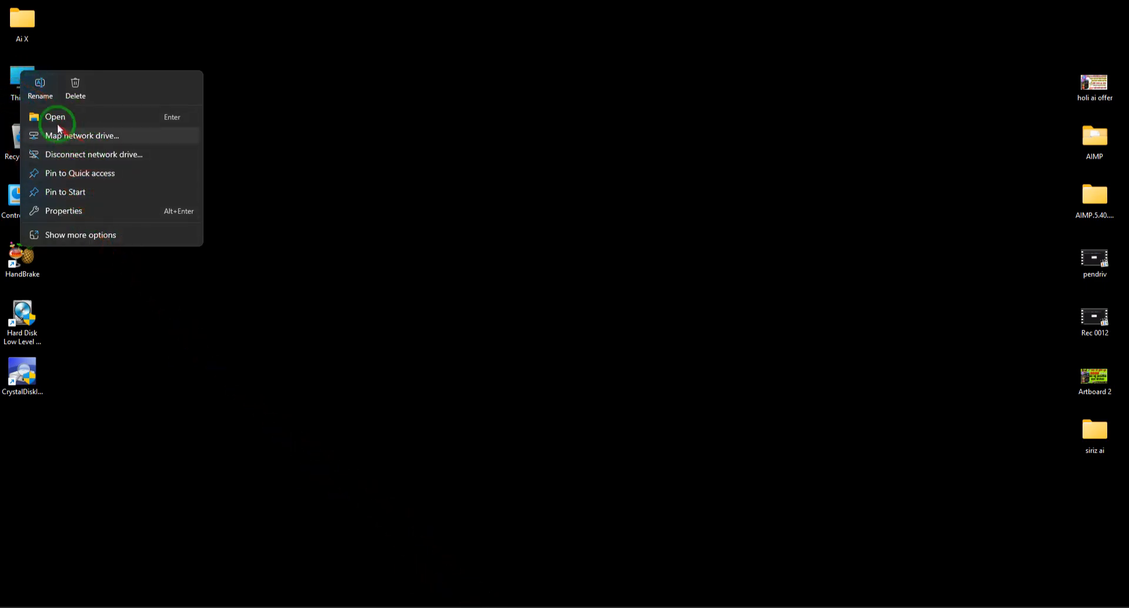
left_click(93, 235)
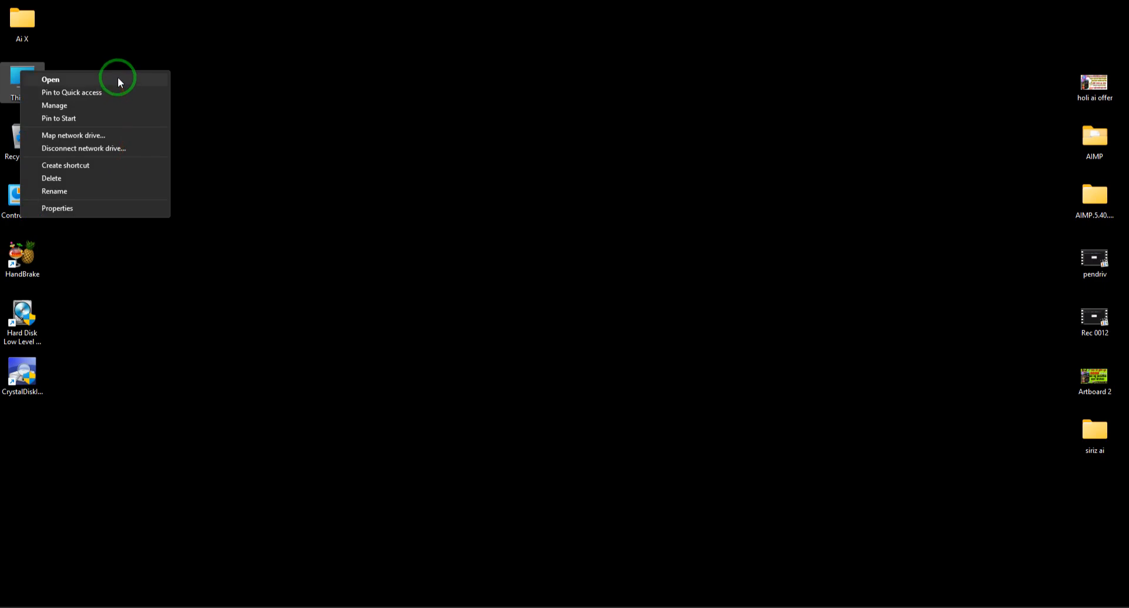
left_click(58, 107)
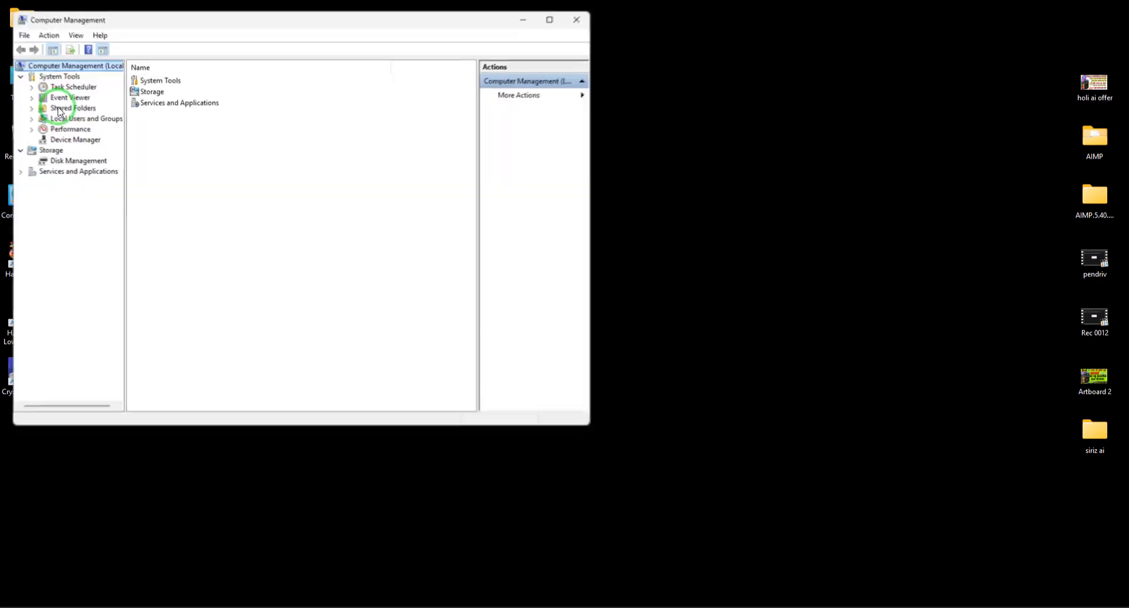
left_click_drag(250, 20, 450, 61)
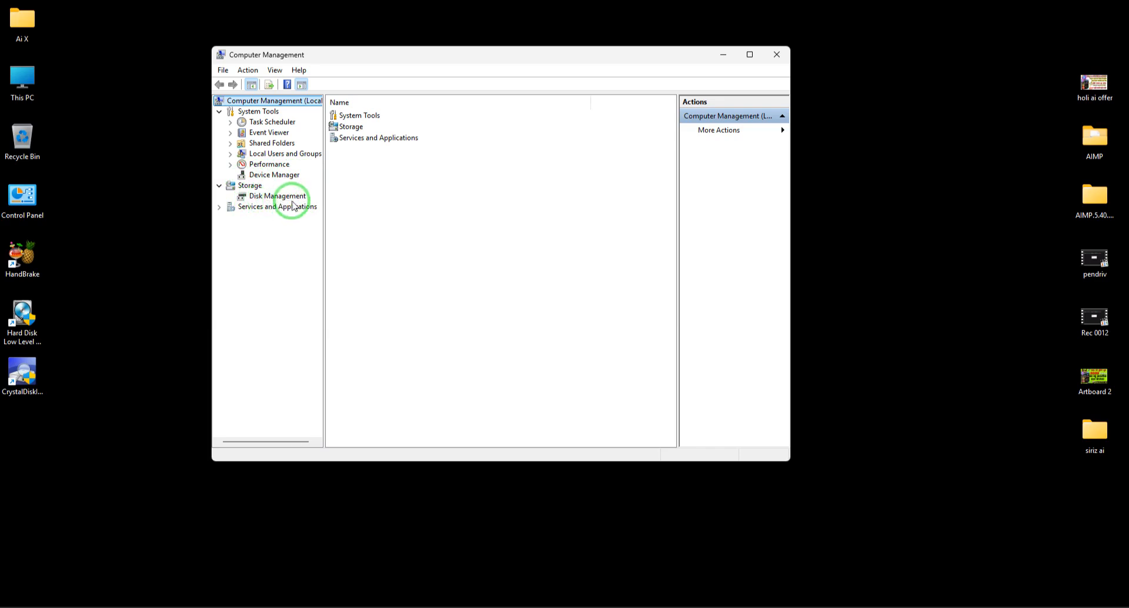
Bring up This PC, point out the New Volume (D:) and New Volume (E:) drives, and dismiss the window.
double_click(33, 91)
left_click(447, 120)
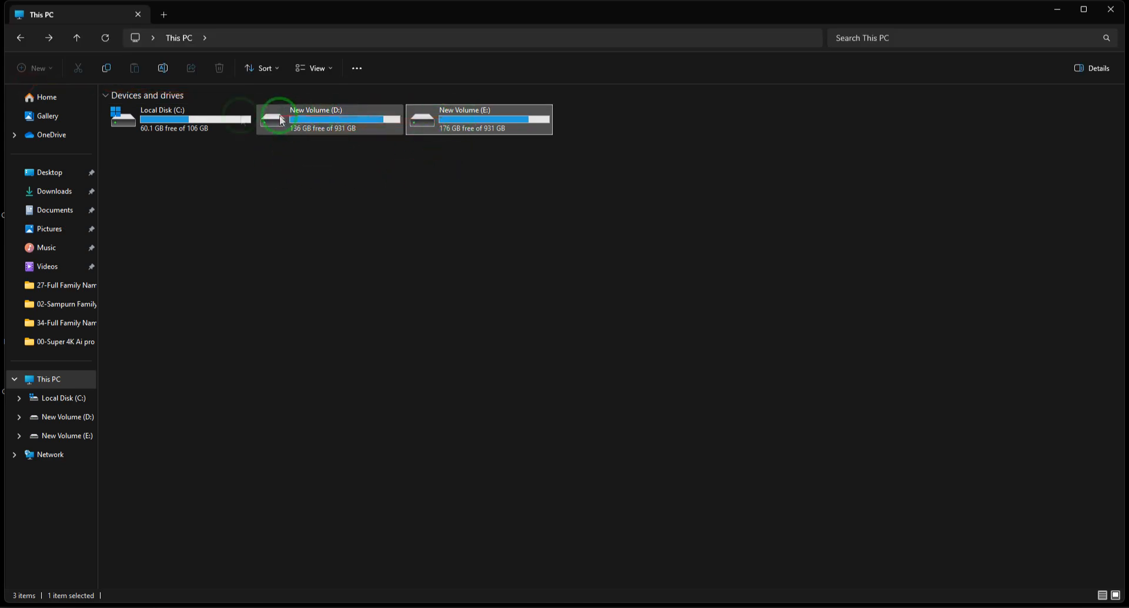
left_click(1102, 15)
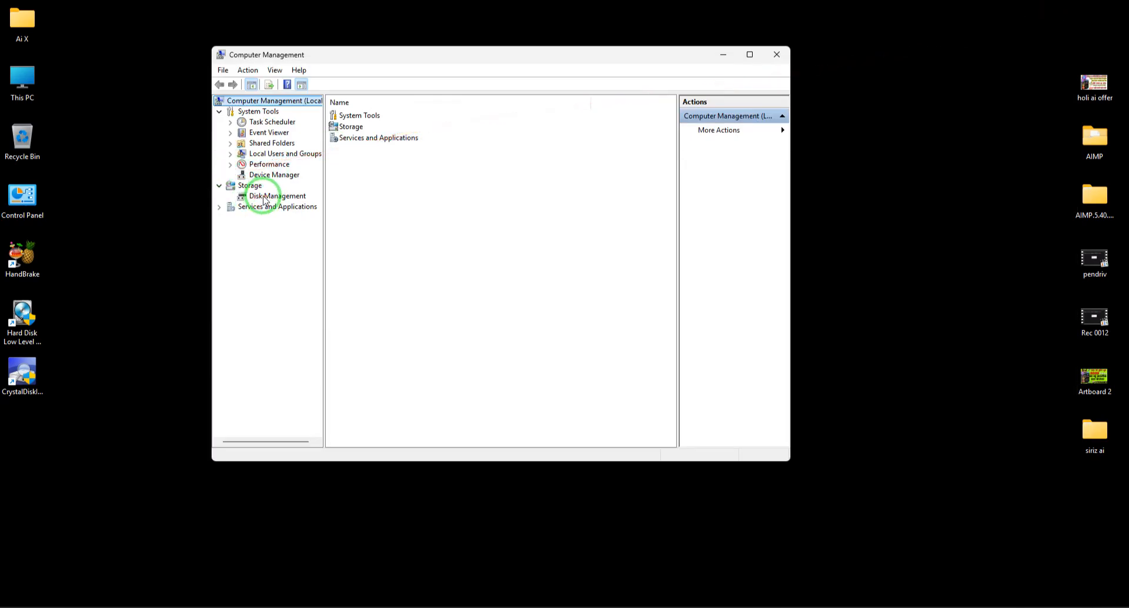
Maximise Computer Management and show Disk Management with the computer's volumes and disks.
left_click(749, 55)
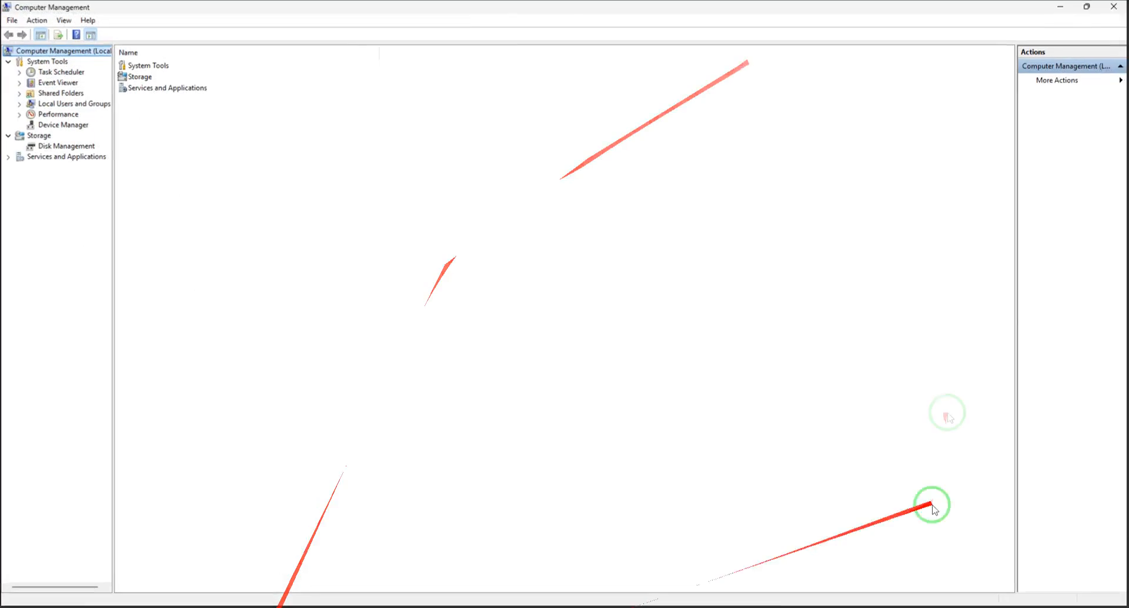
left_click(54, 147)
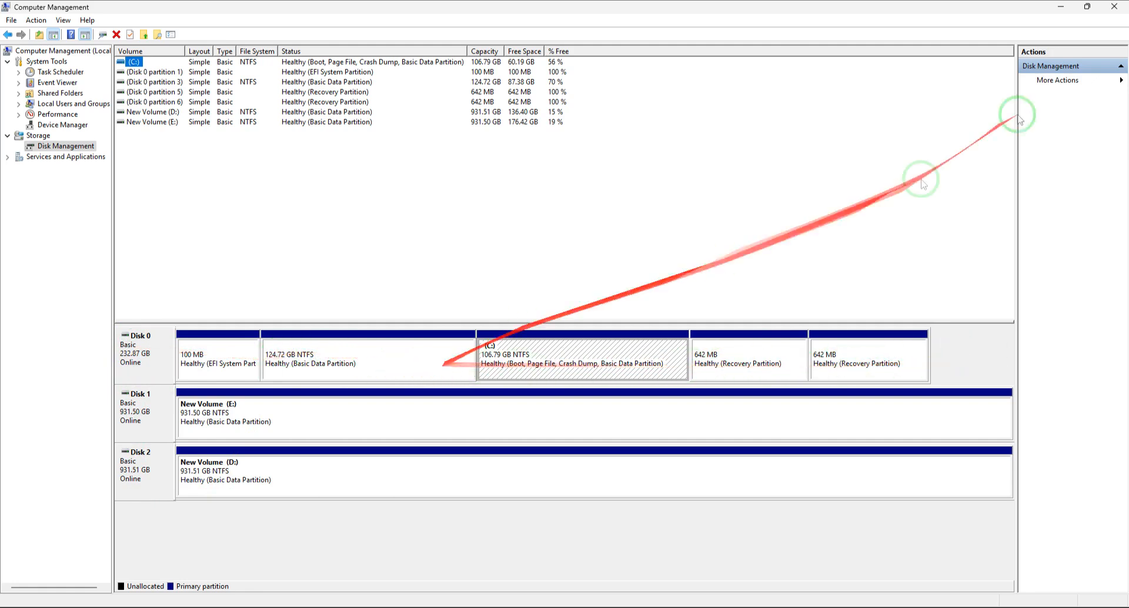
Leave Disk Management for This PC and check the contents of New Volume (D:) and New Volume (E:) in turn.
left_click(1059, 7)
double_click(21, 87)
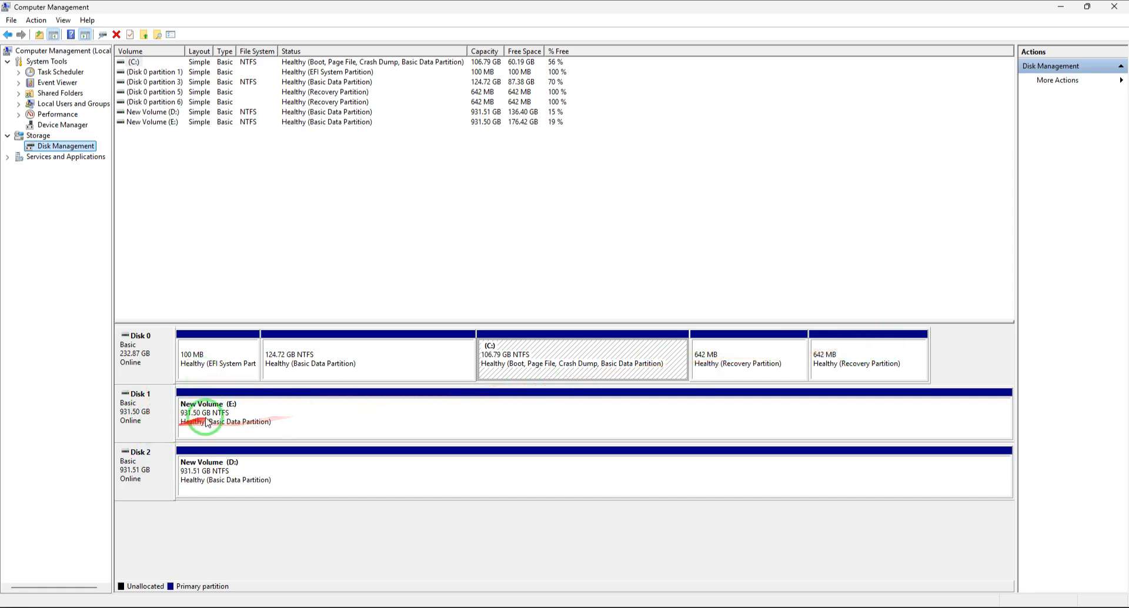
left_click(1060, 7)
double_click(312, 125)
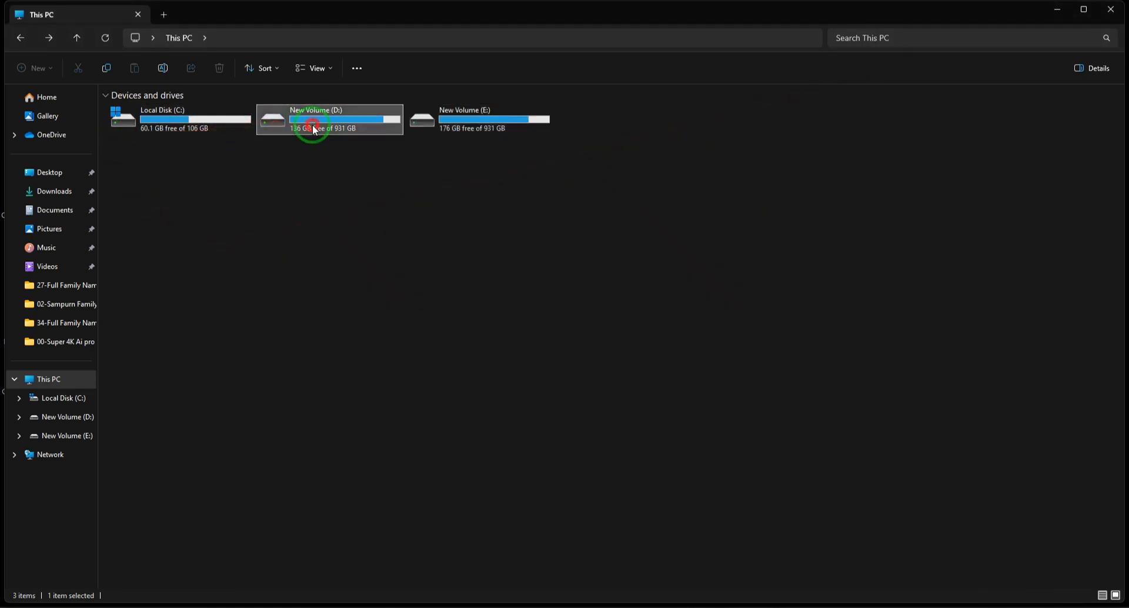
left_click(20, 38)
left_click(479, 131)
double_click(479, 130)
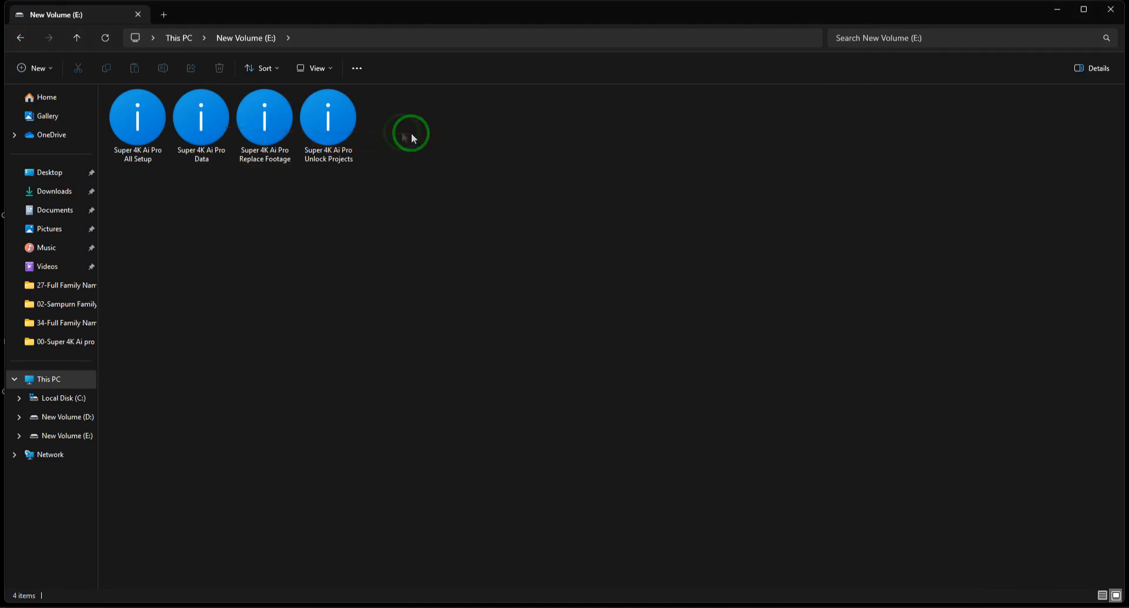
left_click(29, 37)
left_click(329, 135)
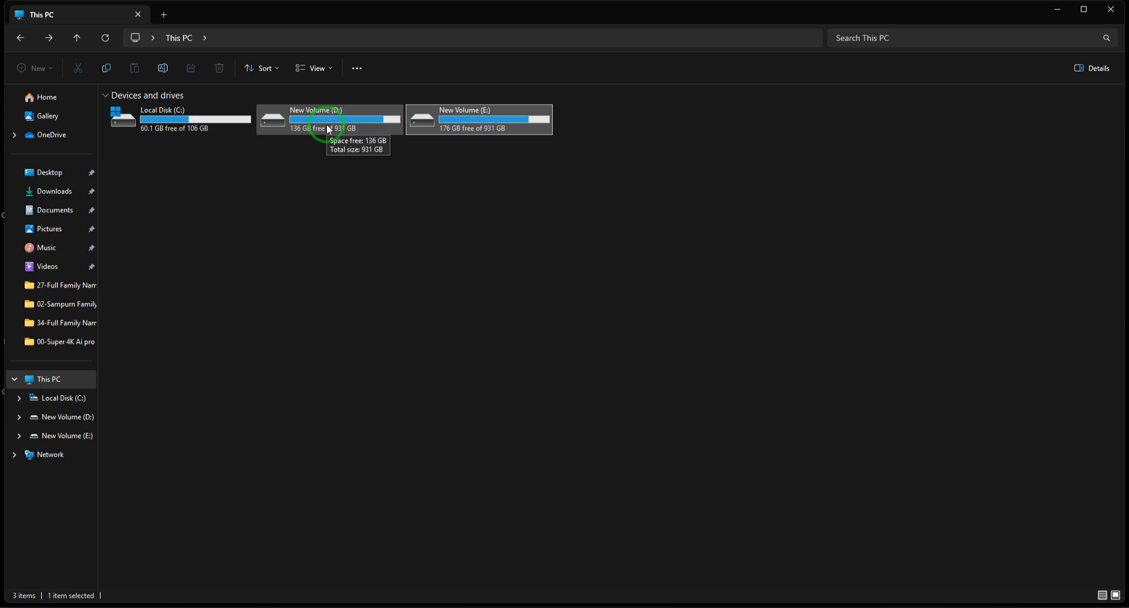
left_click(484, 112)
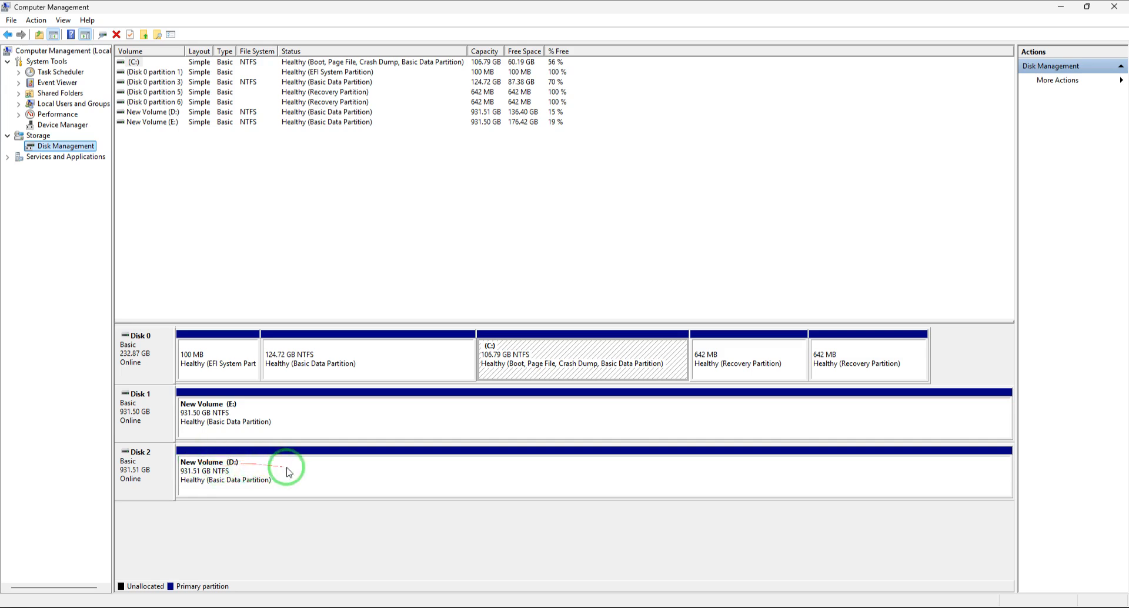
Change the drive letter of New Volume (D:) on Disk 2 to F and accept the drive-letter warning.
right_click(517, 489)
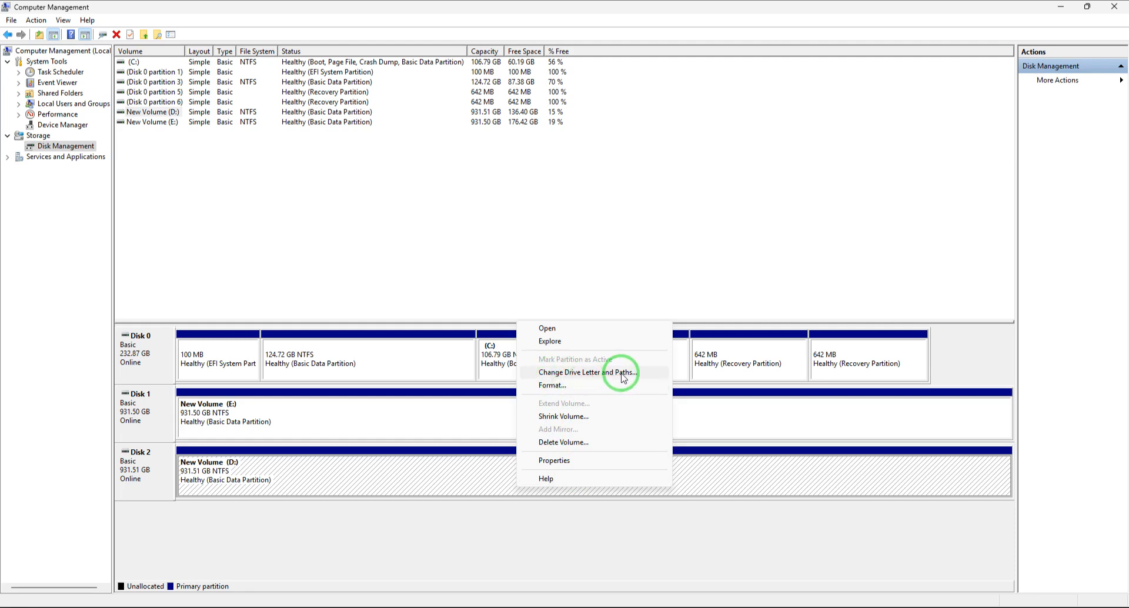
left_click(540, 374)
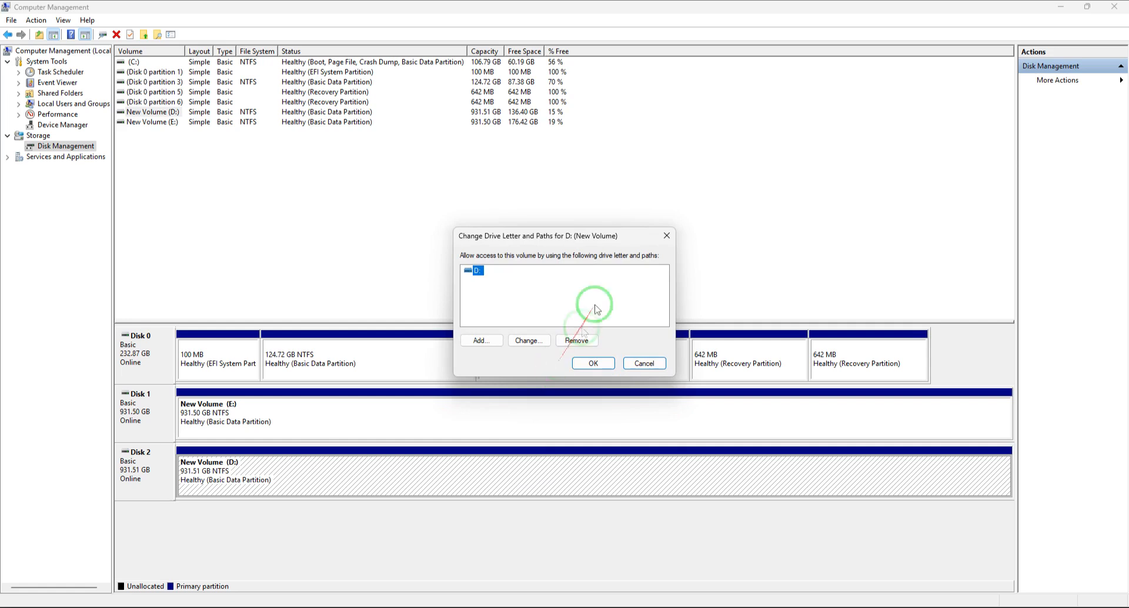
left_click_drag(626, 234, 819, 111)
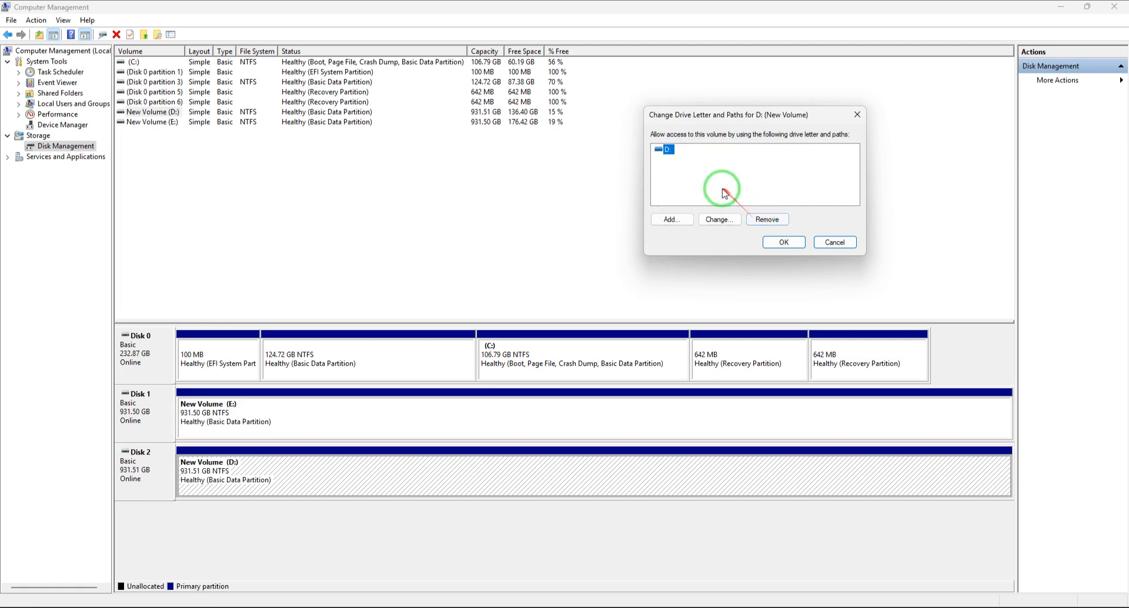
left_click(716, 221)
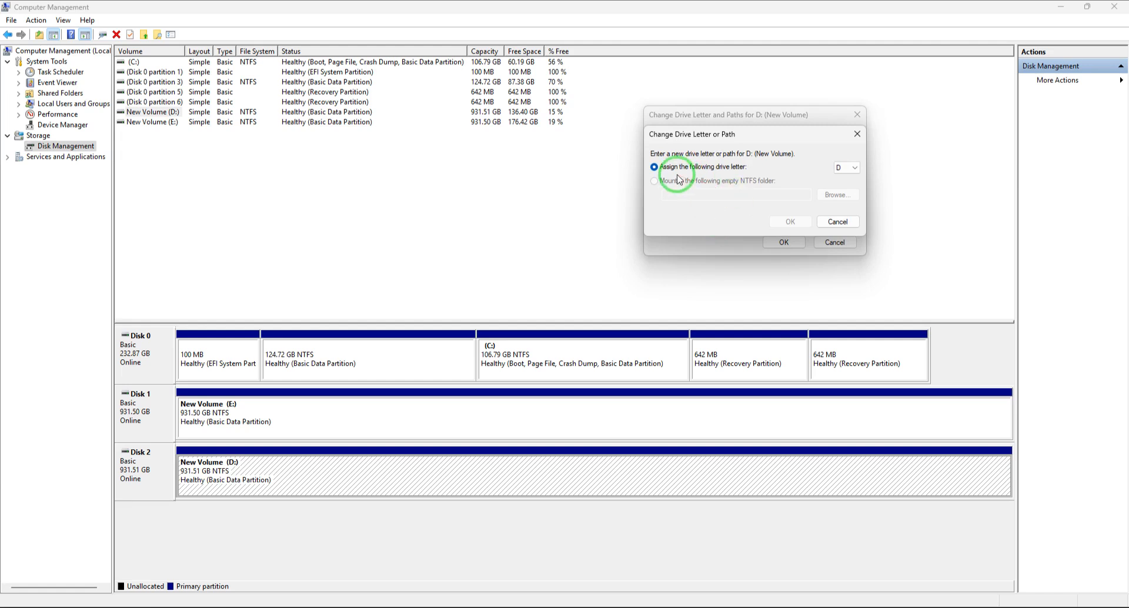
left_click(854, 168)
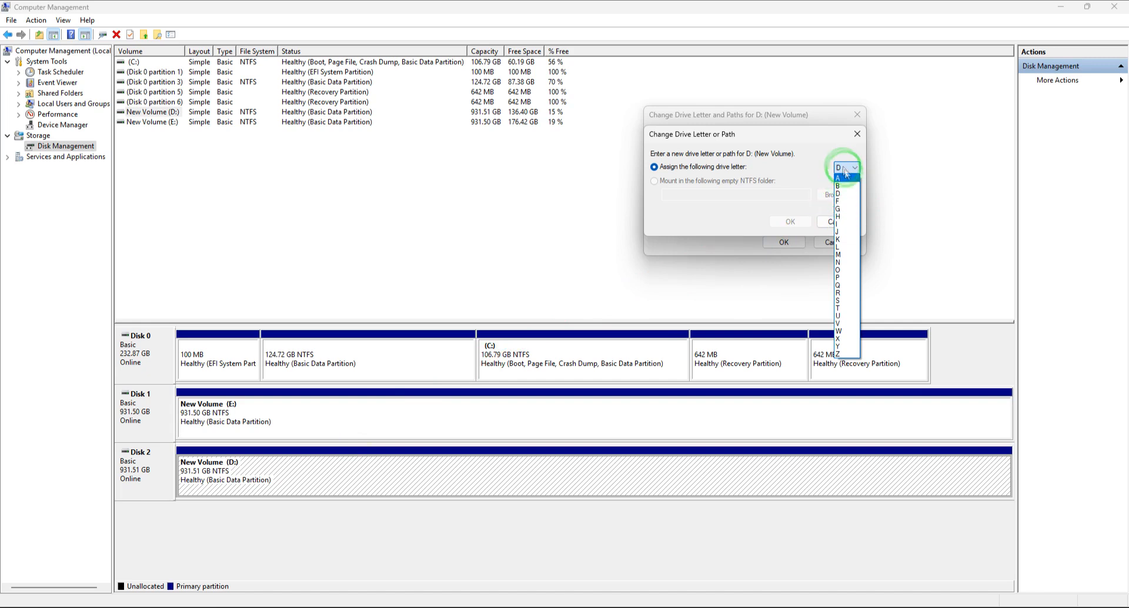
left_click(844, 202)
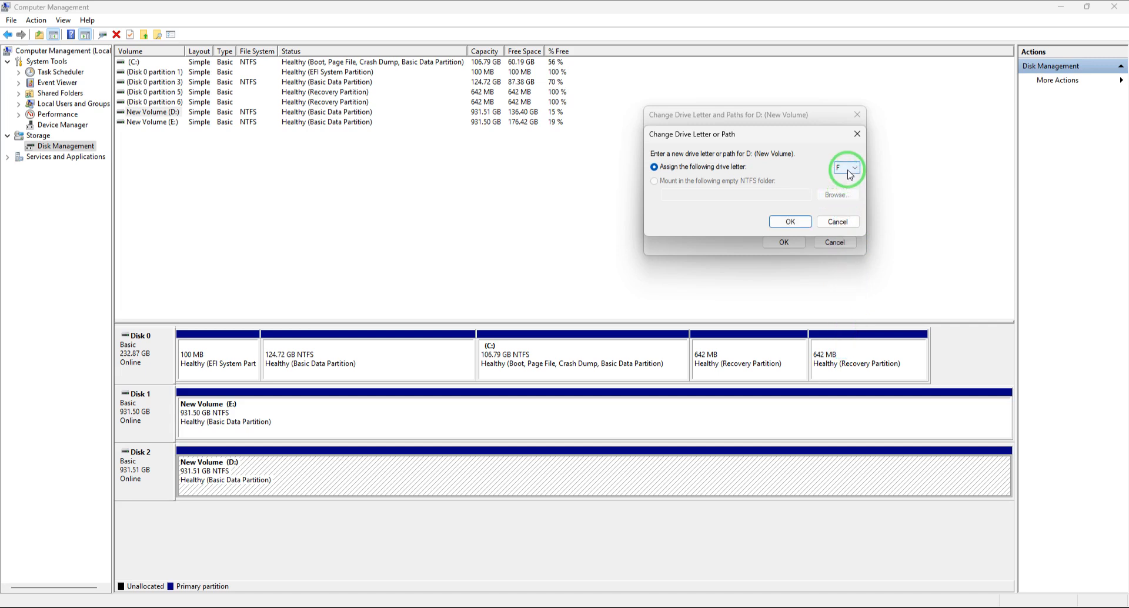
left_click(790, 222)
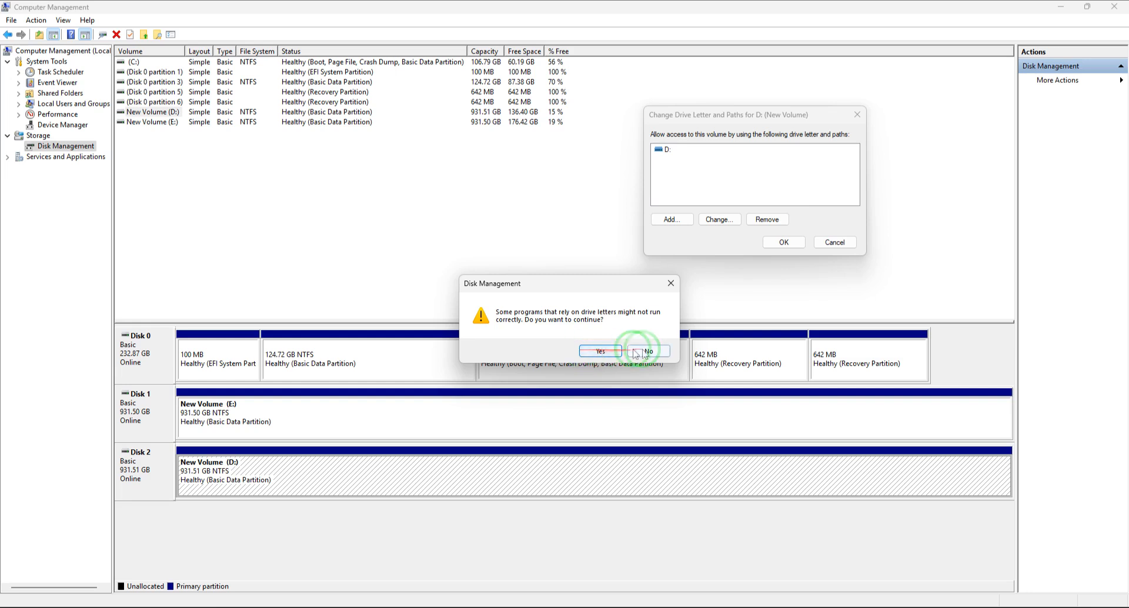
left_click(600, 352)
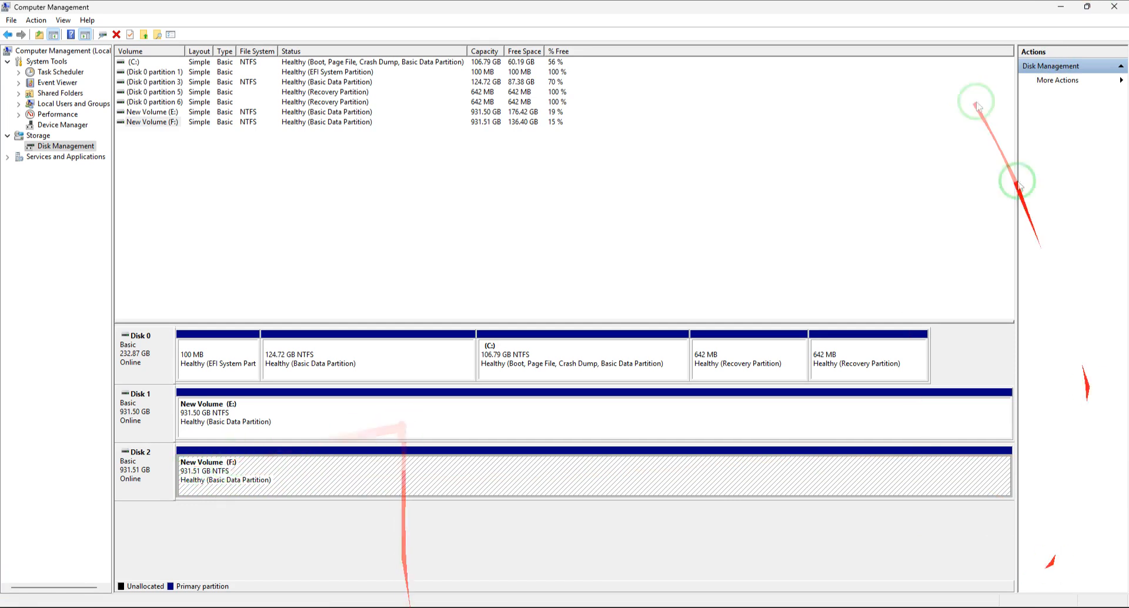
Check the contents of New Volume (E:) and New Volume (F:) from This PC and minimise the window.
left_click(1062, 7)
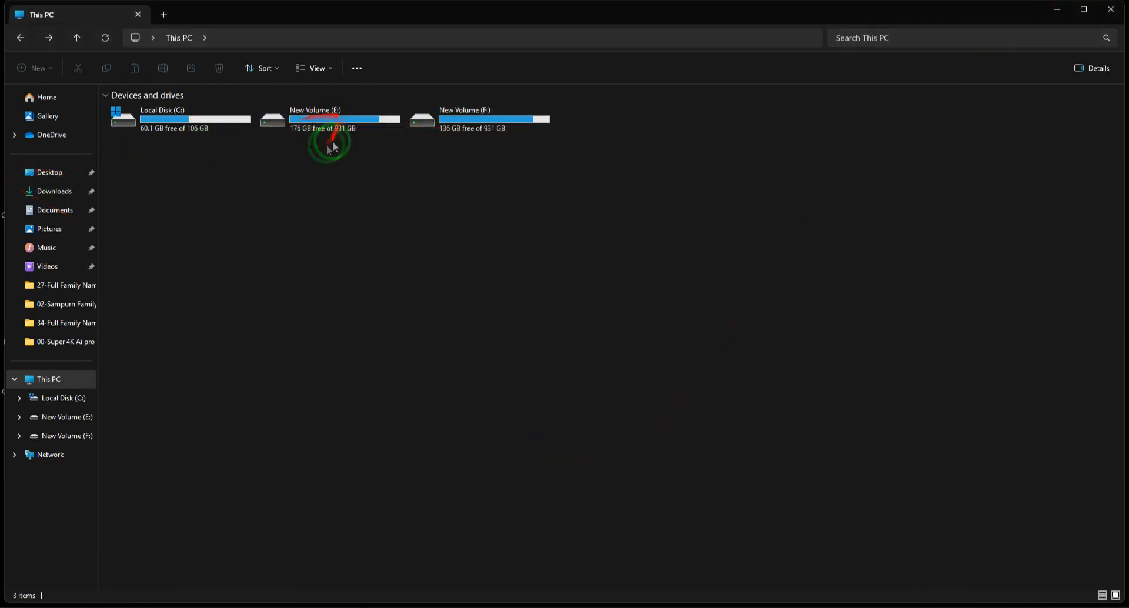
double_click(372, 115)
left_click(20, 38)
double_click(496, 129)
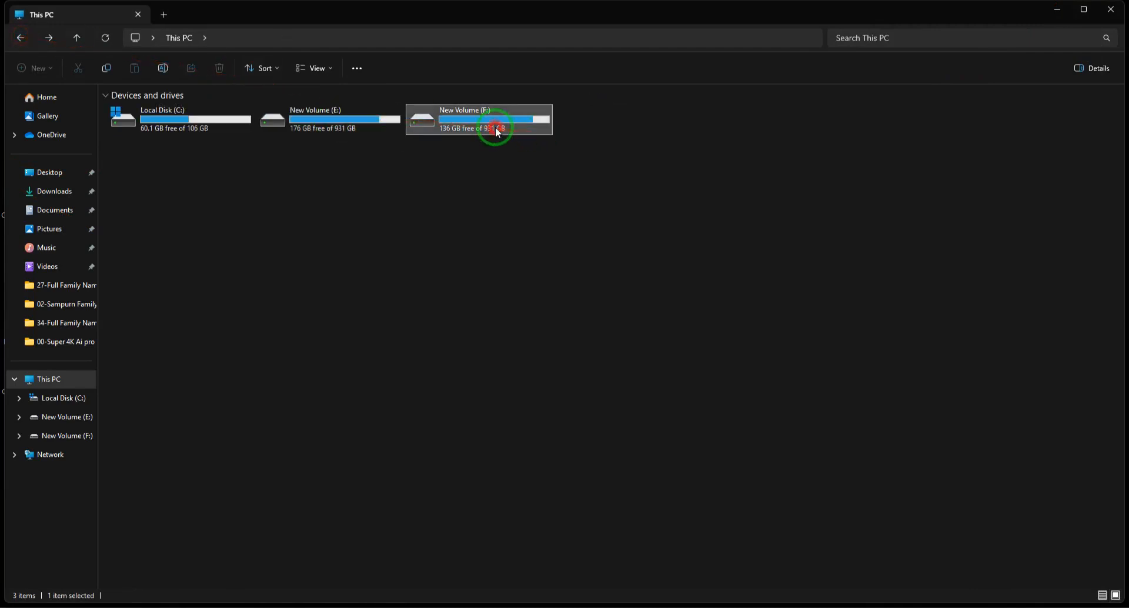
left_click(20, 38)
double_click(480, 130)
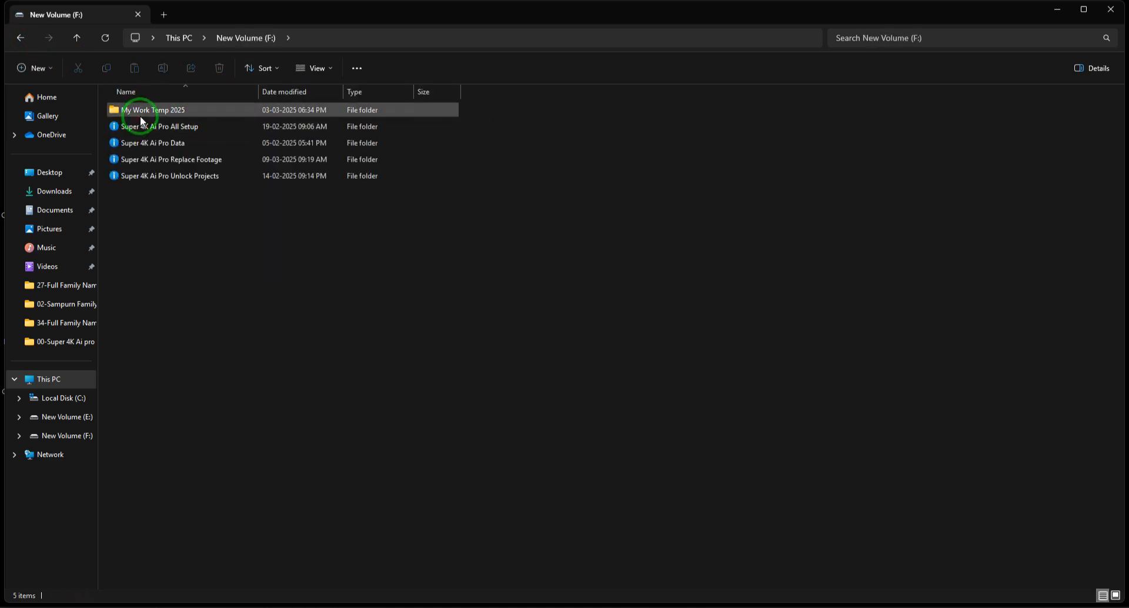
left_click(20, 38)
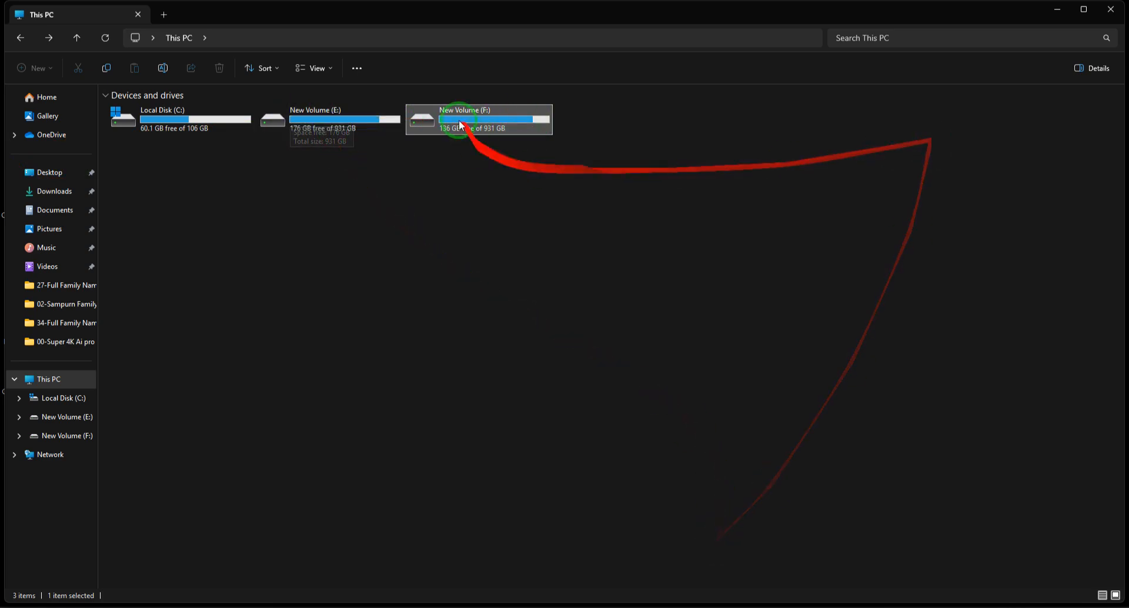
left_click(1056, 9)
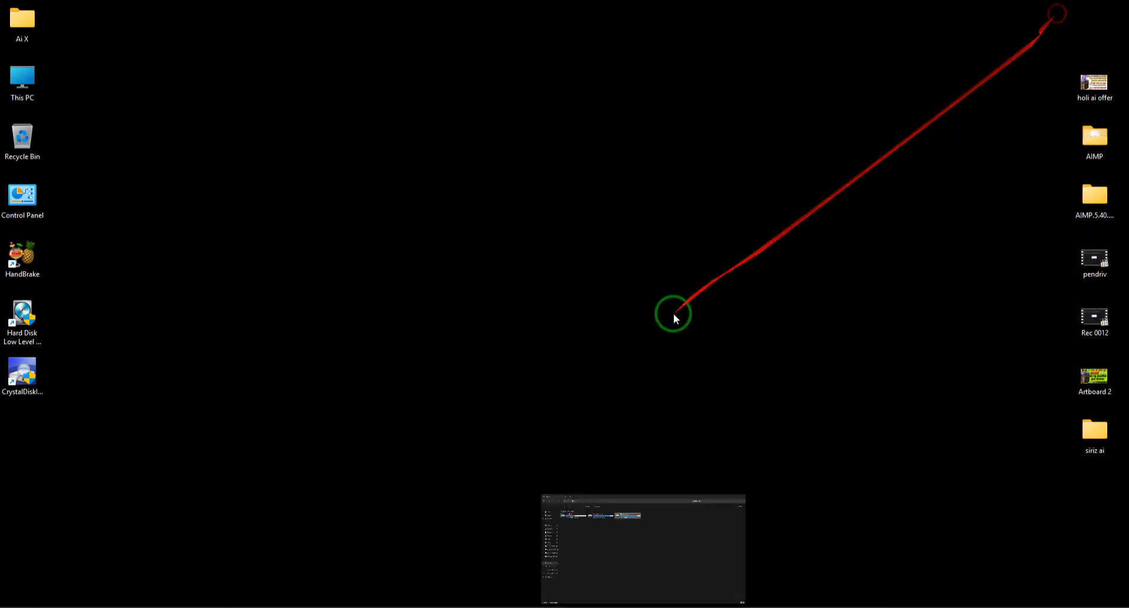
Return to Disk Management, change the drive letter of New Volume (E:) on Disk 1 to D and accept the drive-letter warning.
left_click(759, 604)
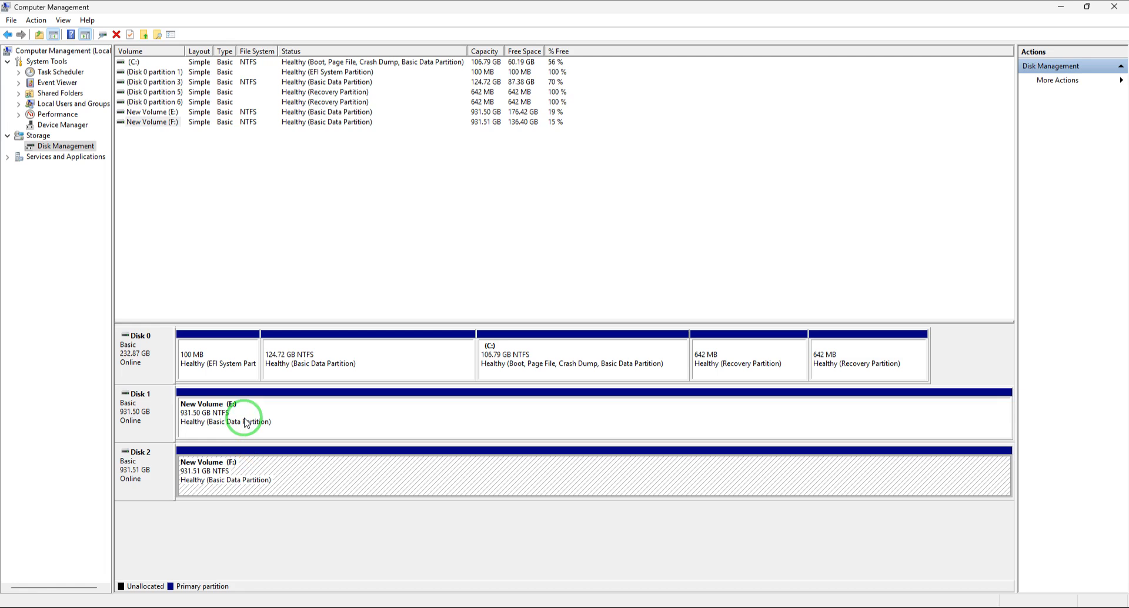
right_click(310, 411)
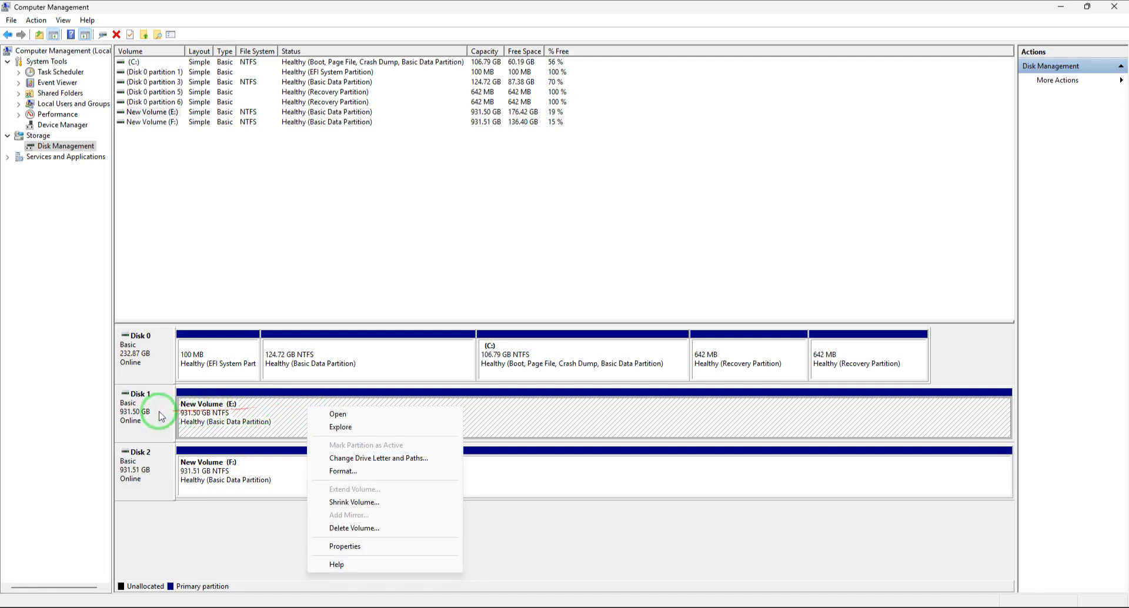
left_click(669, 415)
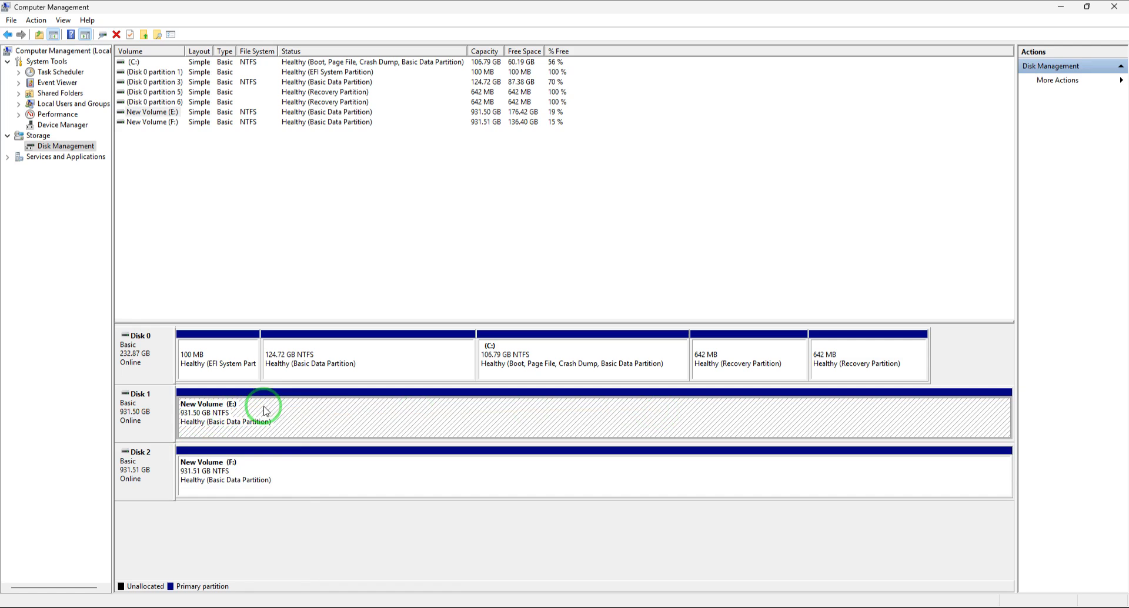
right_click(335, 413)
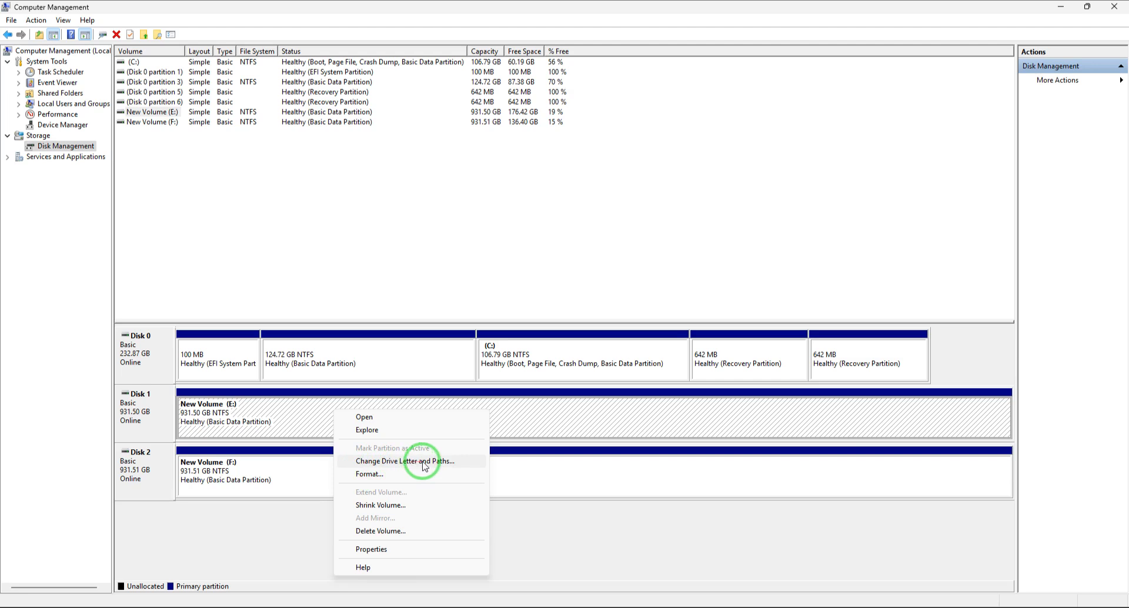
left_click(392, 462)
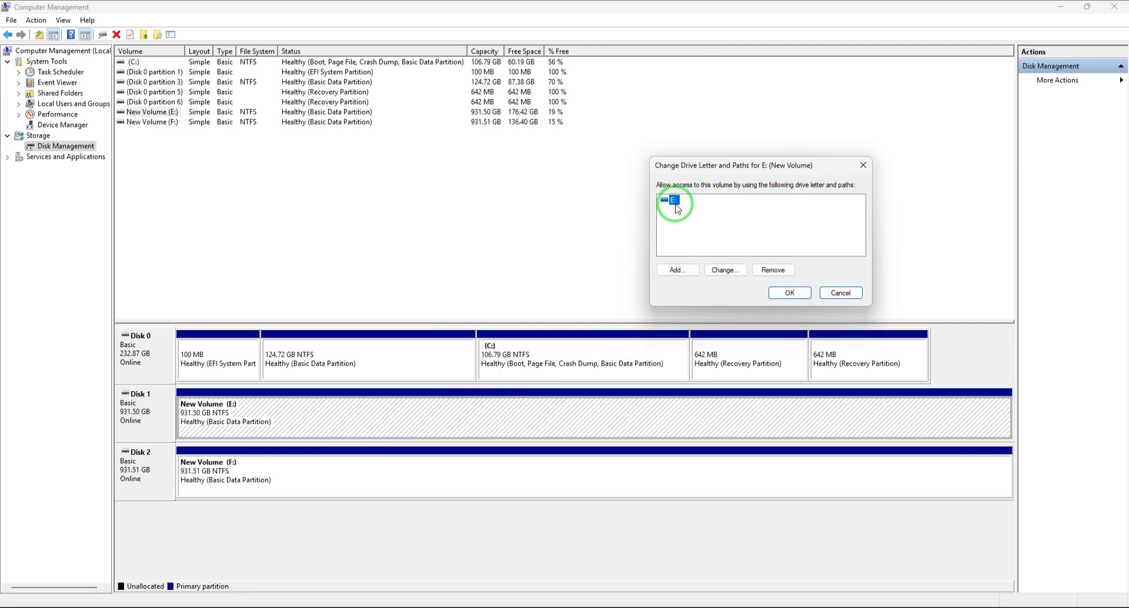
left_click(724, 270)
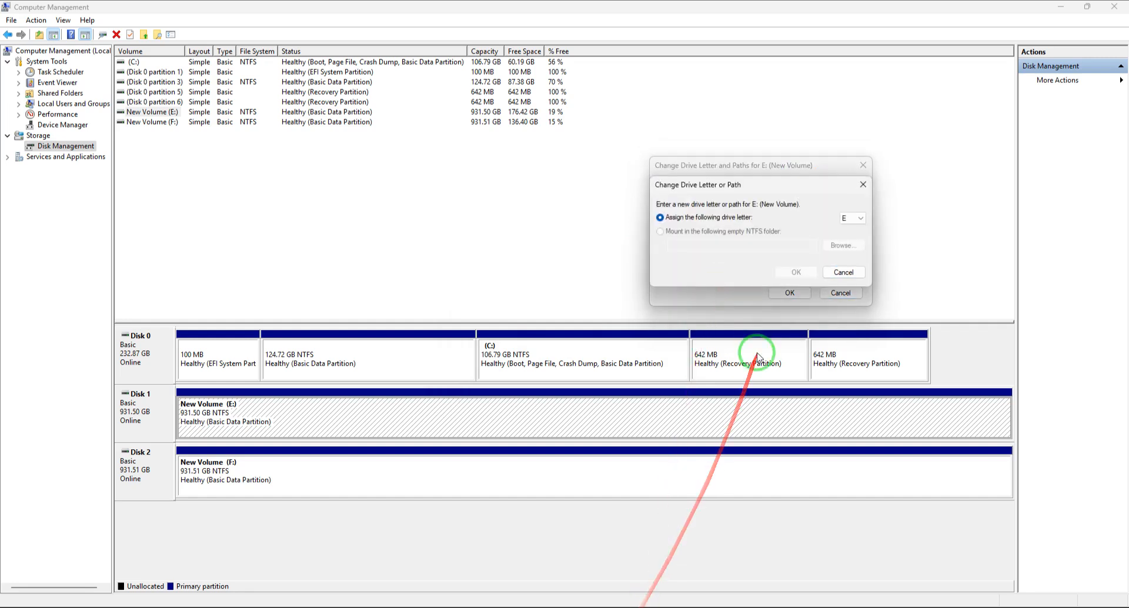
left_click(860, 220)
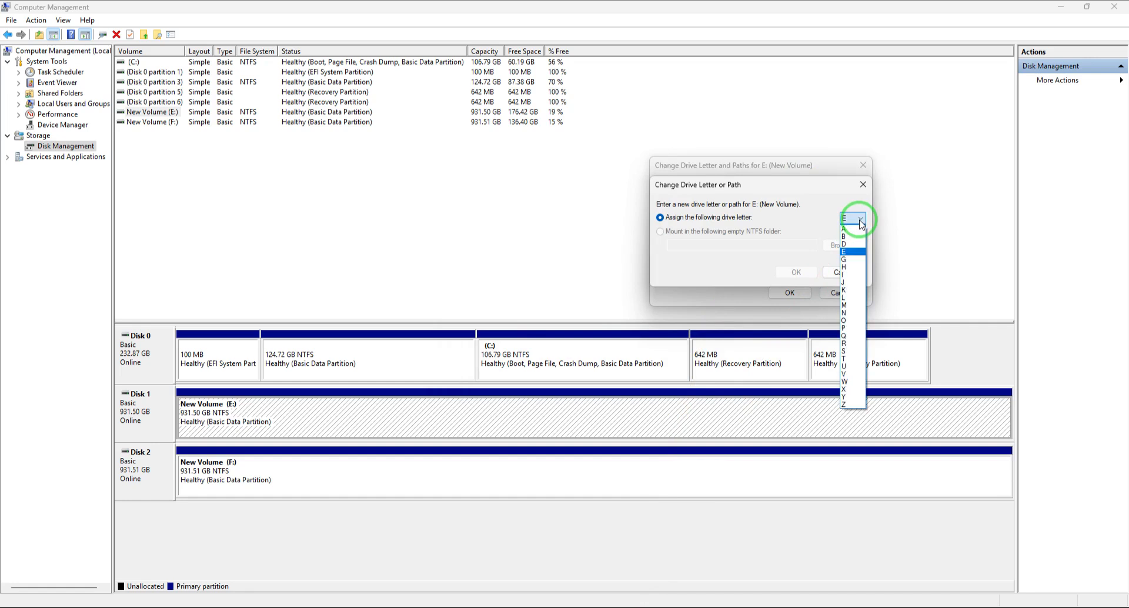
left_click(850, 250)
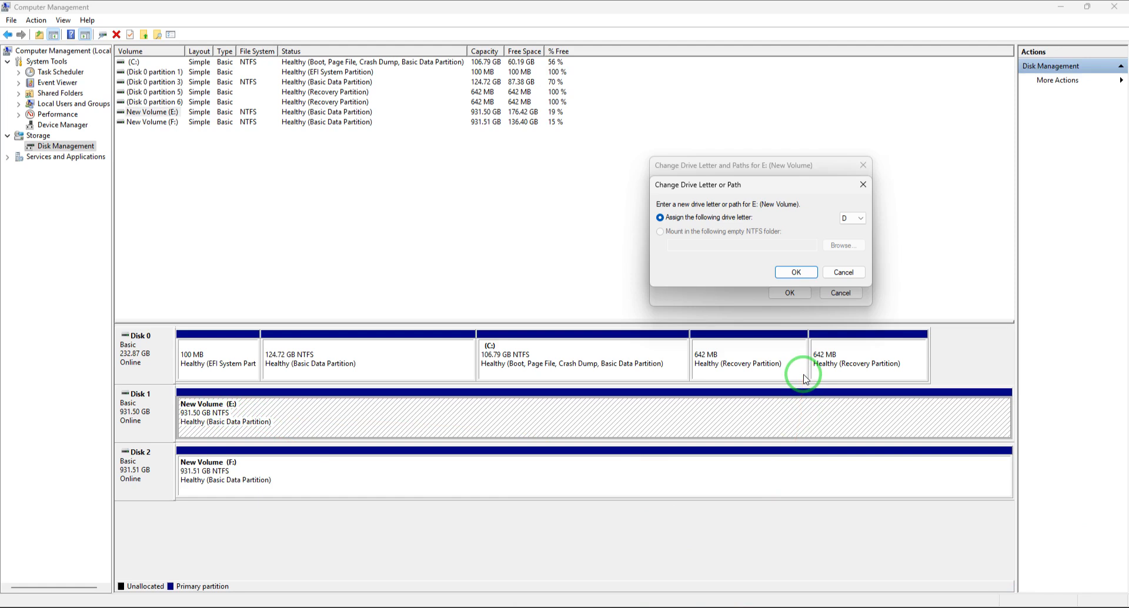
left_click(796, 272)
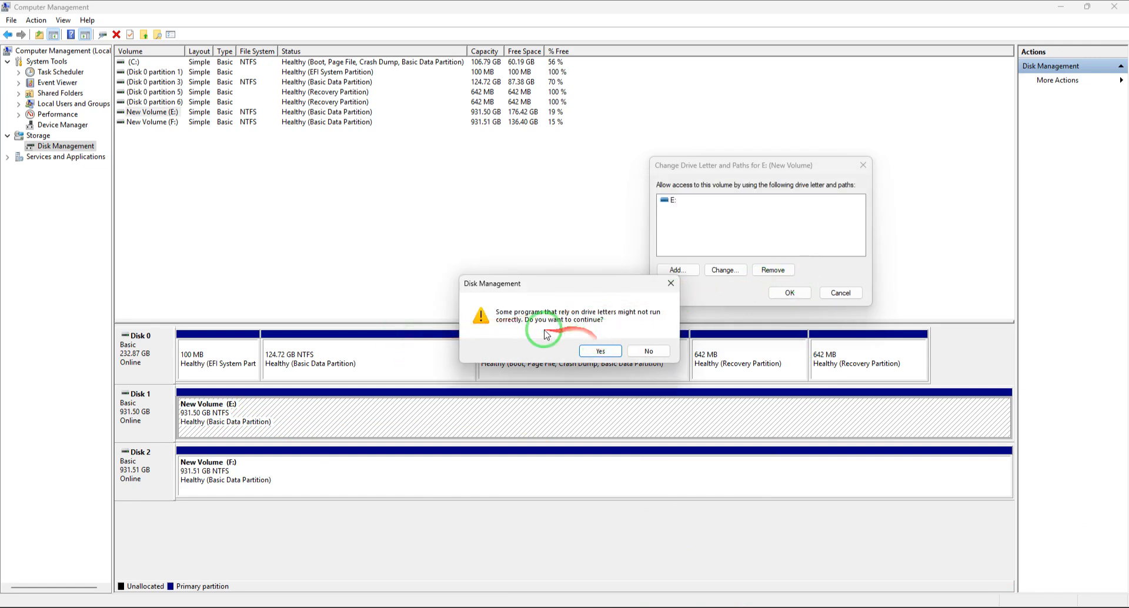
left_click(598, 351)
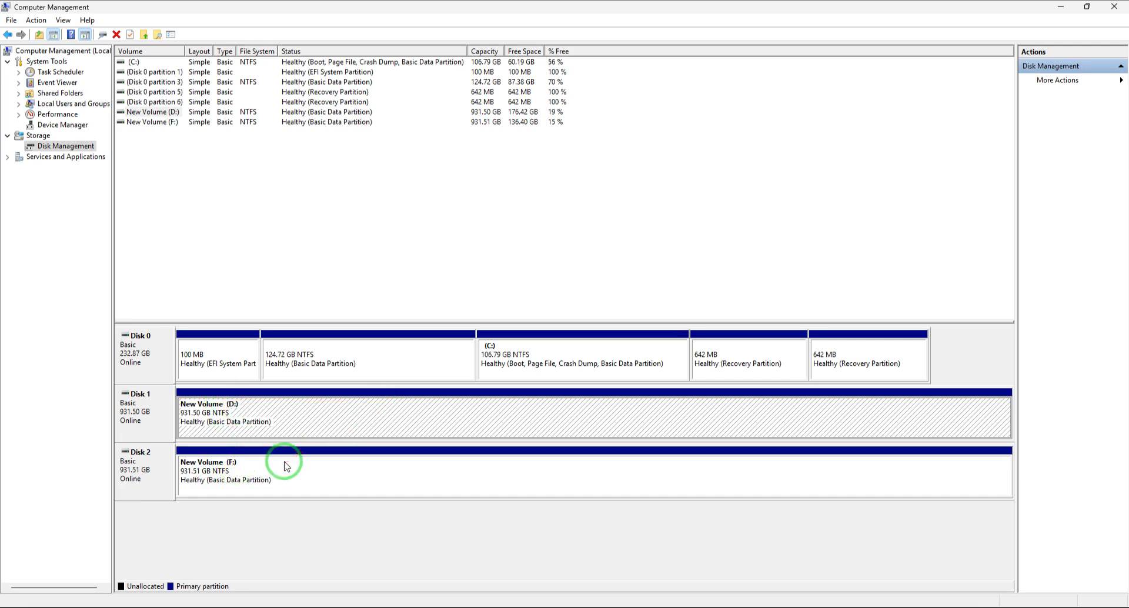
Close Computer Management and bring This PC back up to look over the listed drives.
right_click(313, 478)
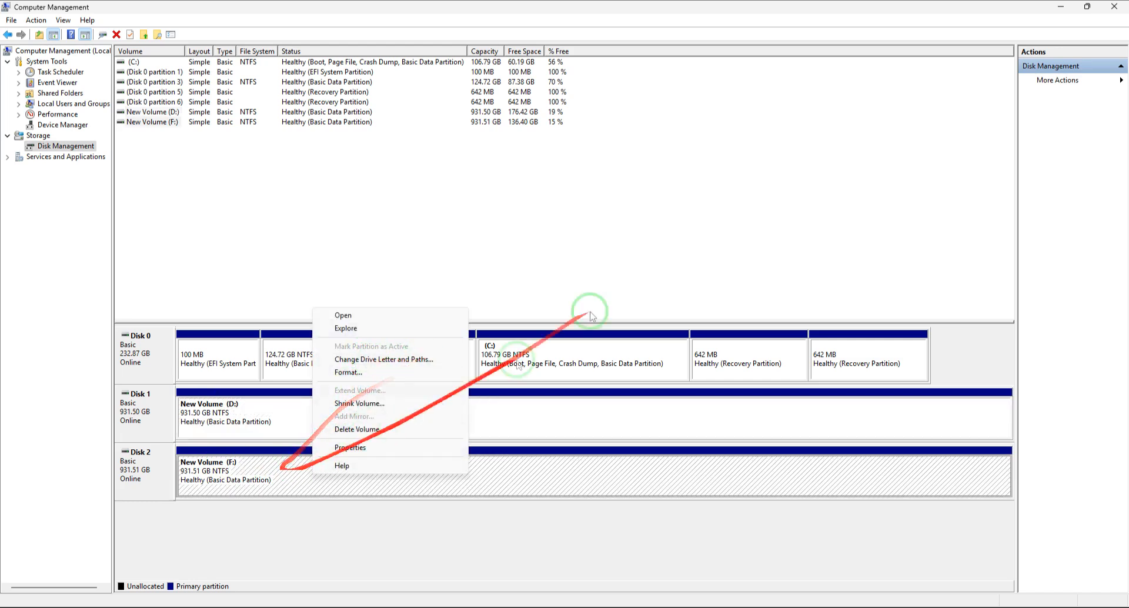
left_click(600, 294)
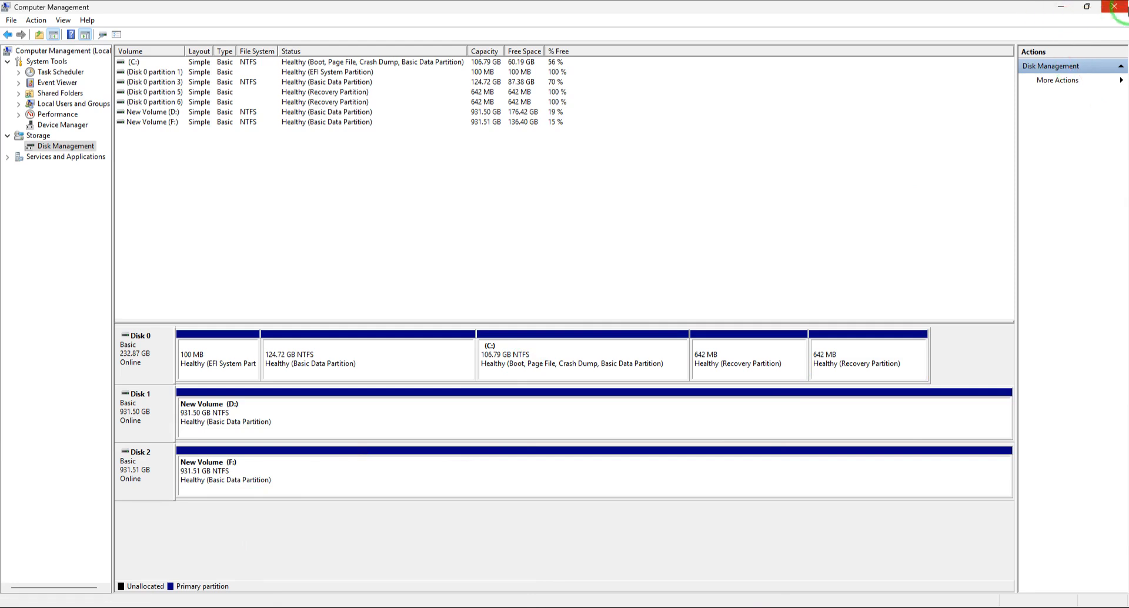
left_click(1113, 7)
left_click(694, 604)
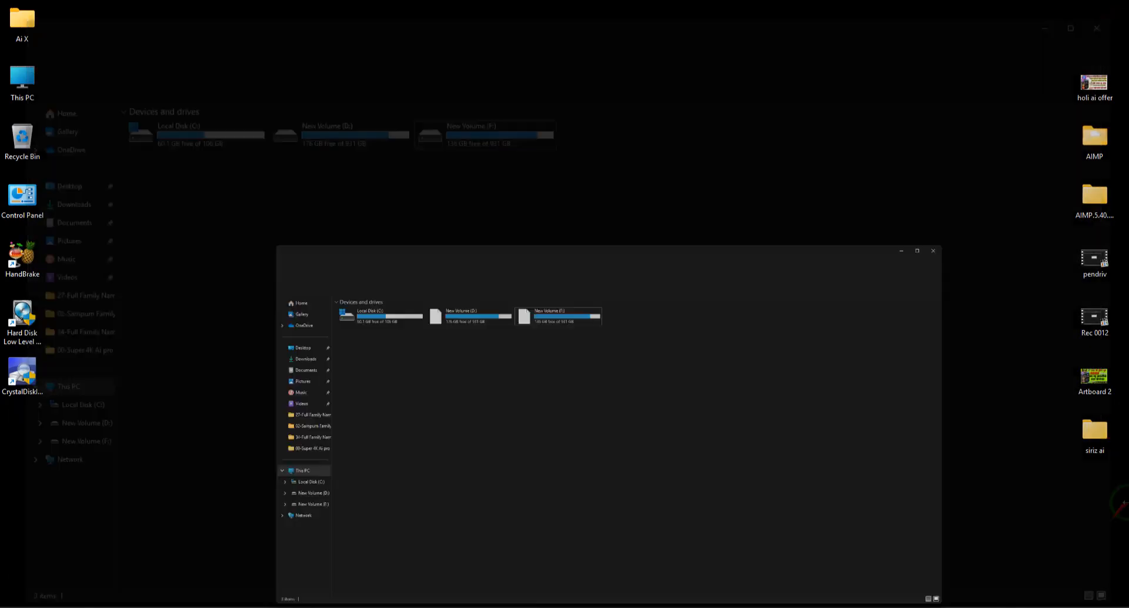
left_click(172, 114)
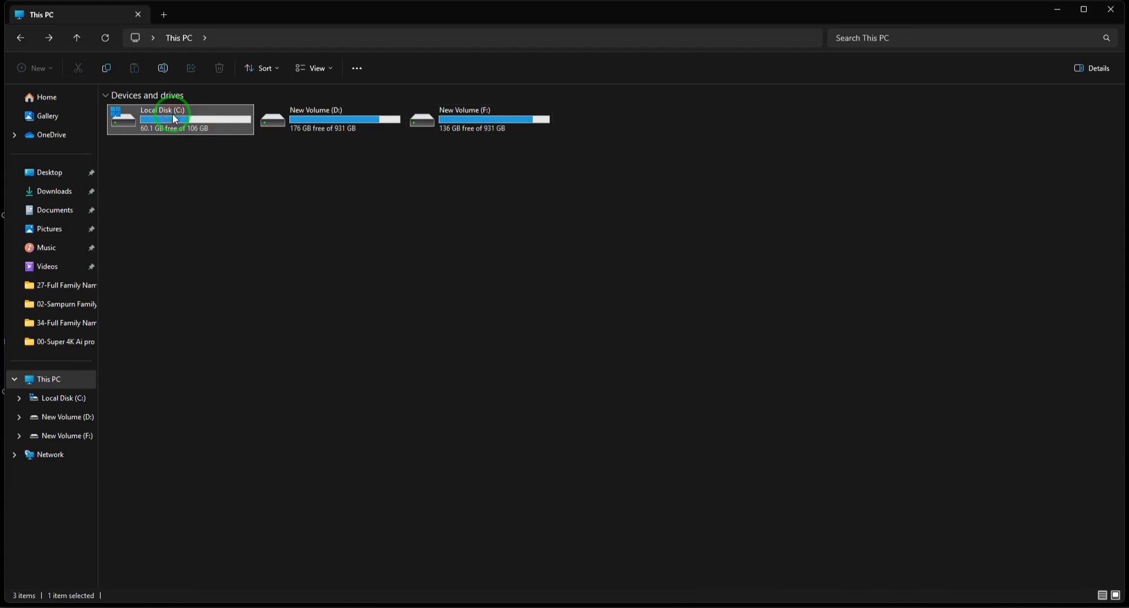
left_click(342, 116)
left_click(484, 125)
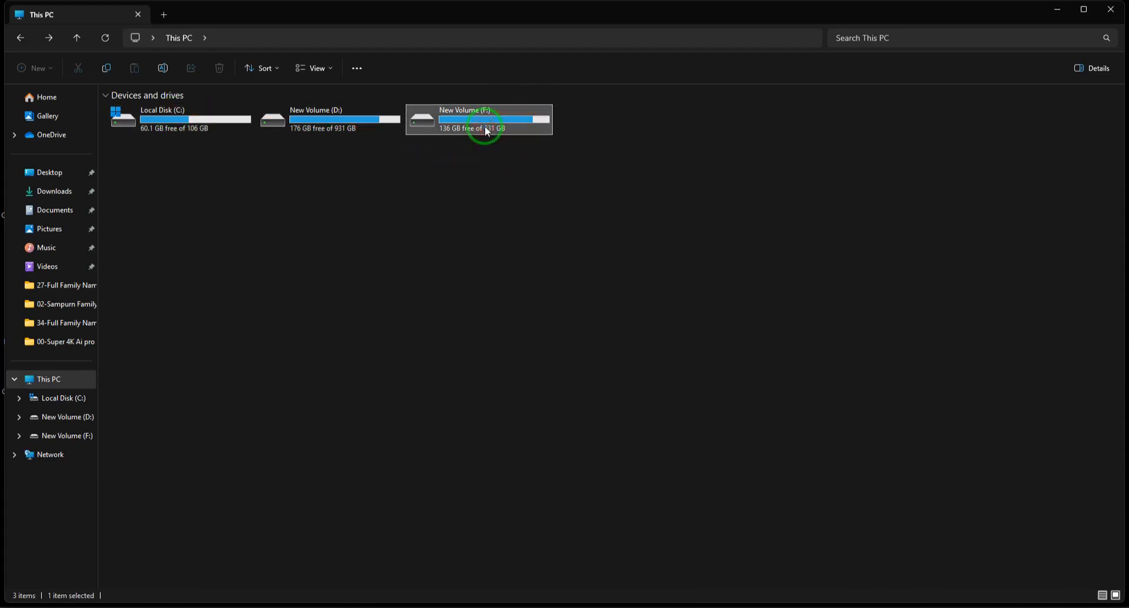
Check the folders in New Volume (D:) and New Volume (F:) in turn and return to This PC.
double_click(345, 126)
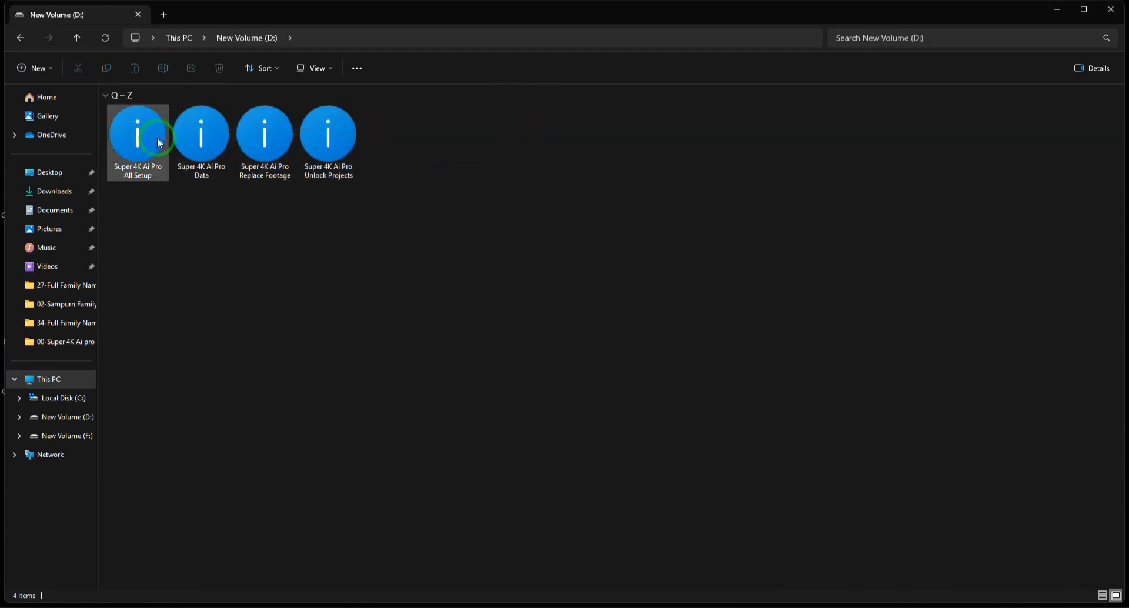
left_click_drag(511, 226, 141, 121)
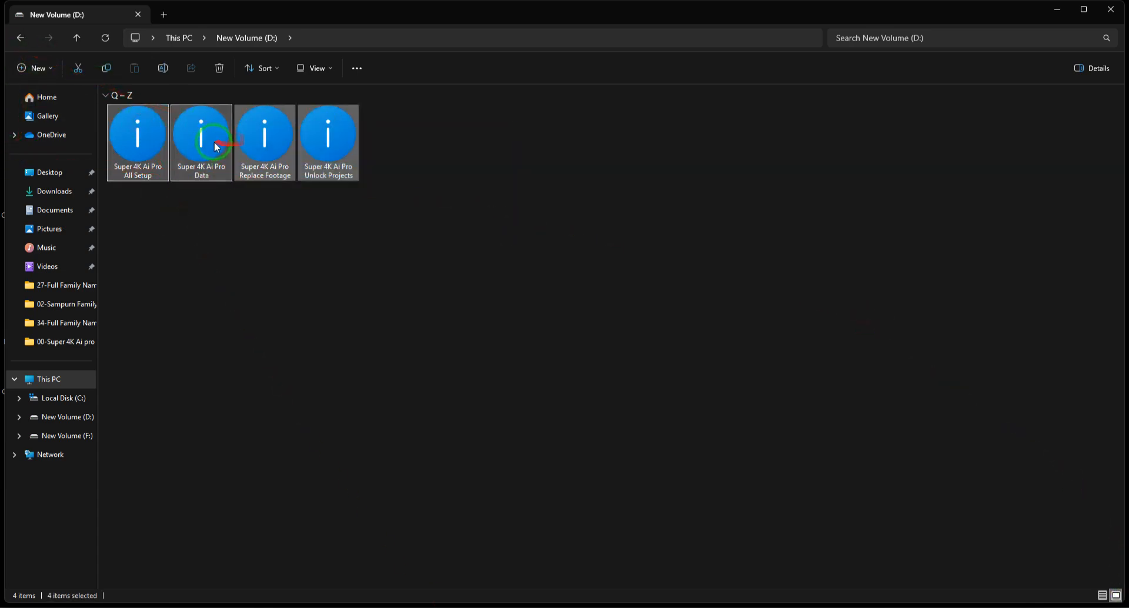
left_click(21, 37)
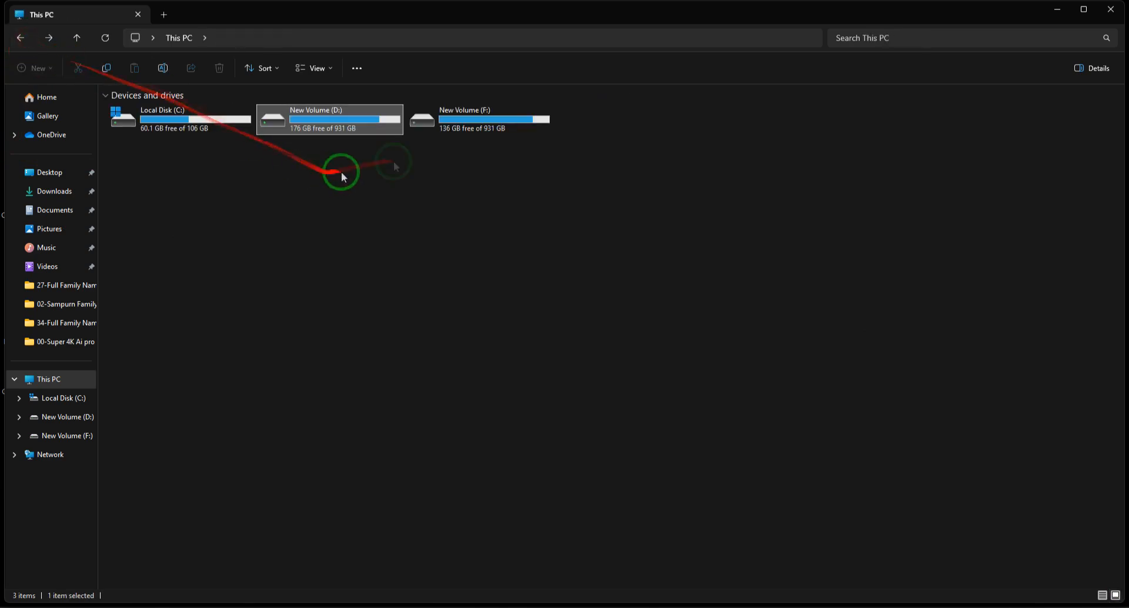
double_click(510, 125)
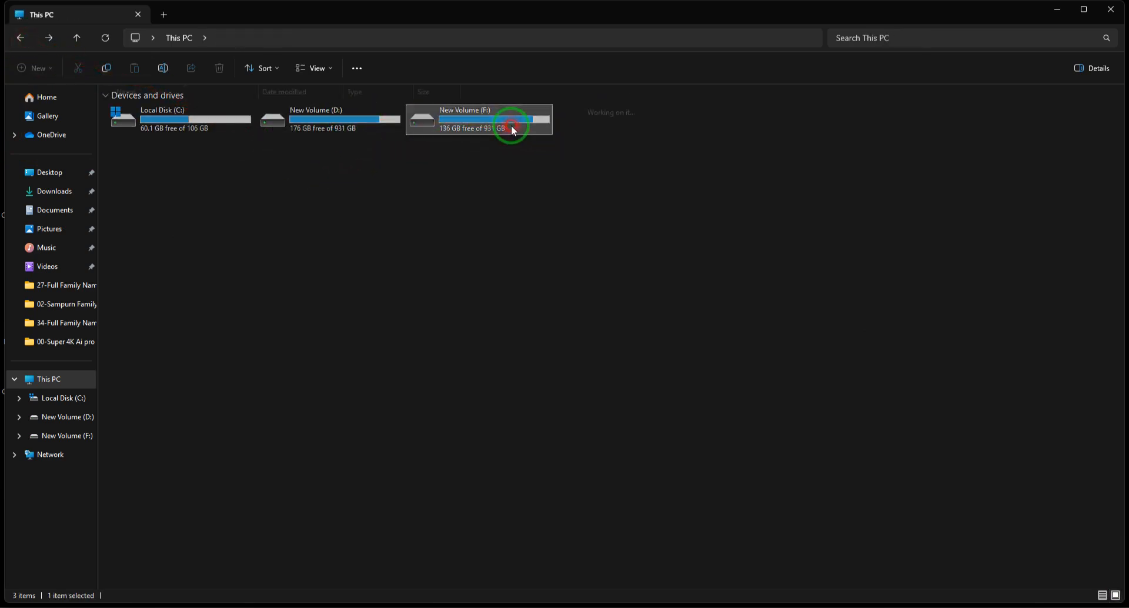
left_click_drag(603, 249, 100, 108)
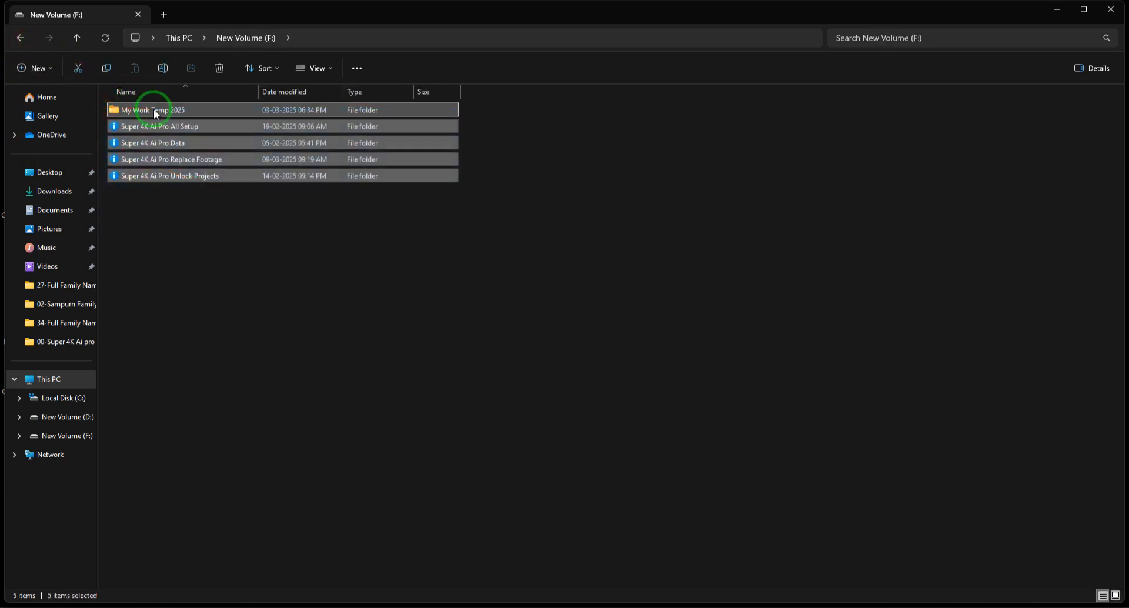
left_click(20, 38)
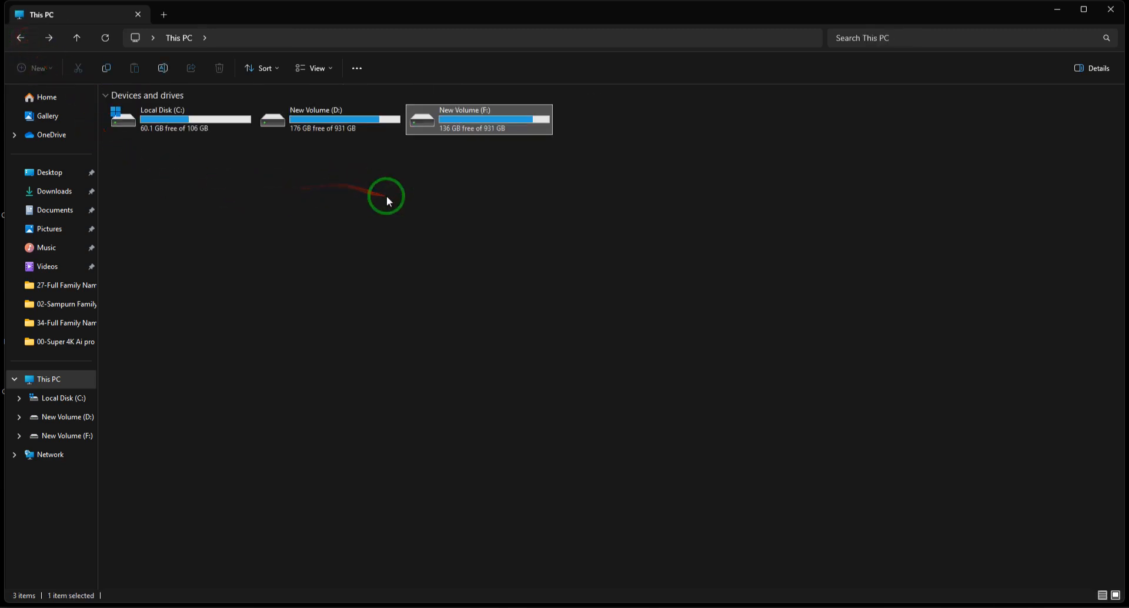